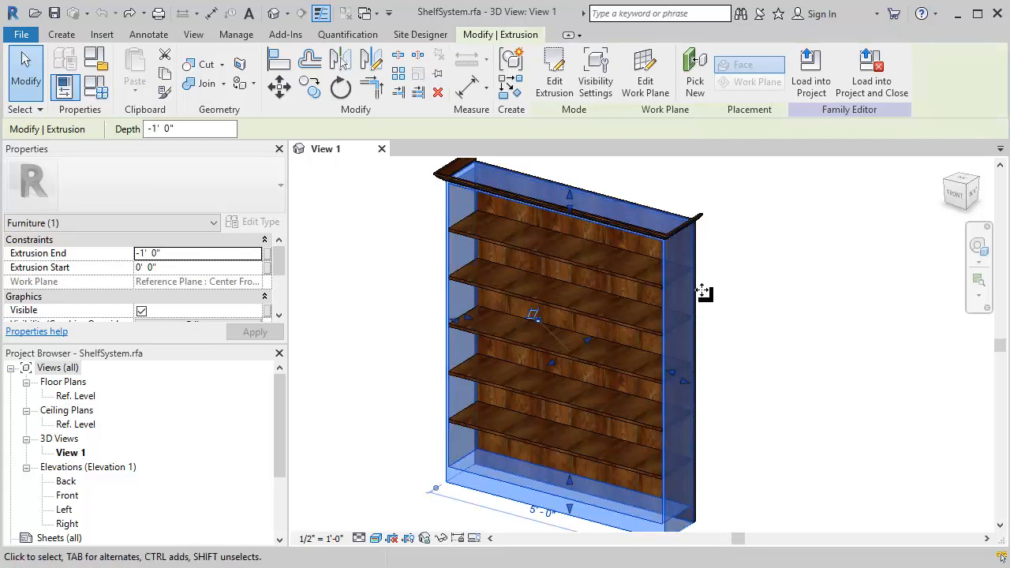
# Step: Inspect the finished bookcase family in 3D, including its sides, array of shelves and crown moulding
pyautogui.click(761, 293)
pyautogui.click(603, 455)
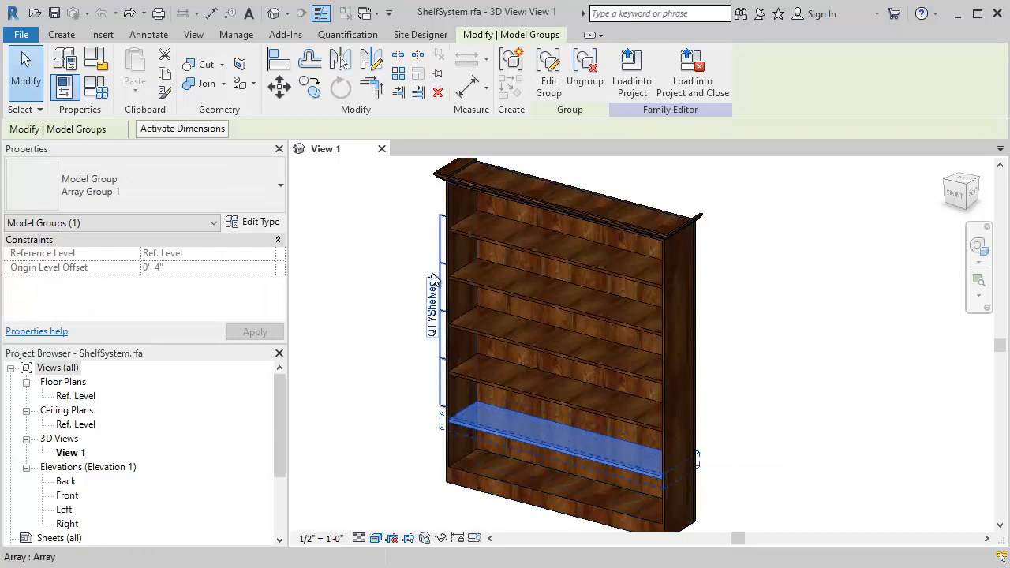
pyautogui.click(701, 220)
pyautogui.moveTo(668, 191); pyautogui.dragTo(741, 302, button='middle')
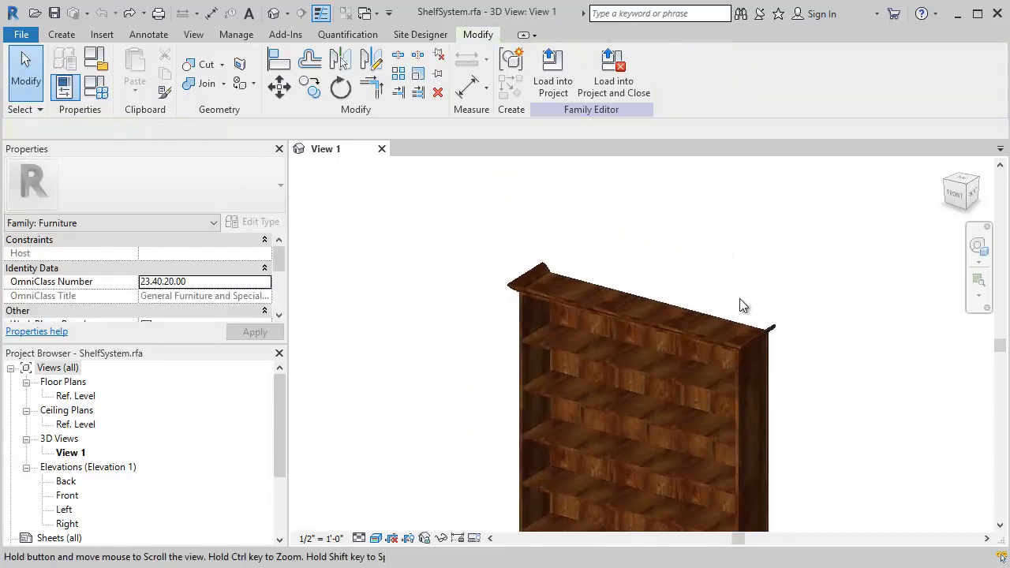
pyautogui.scroll(2, 538, 285)
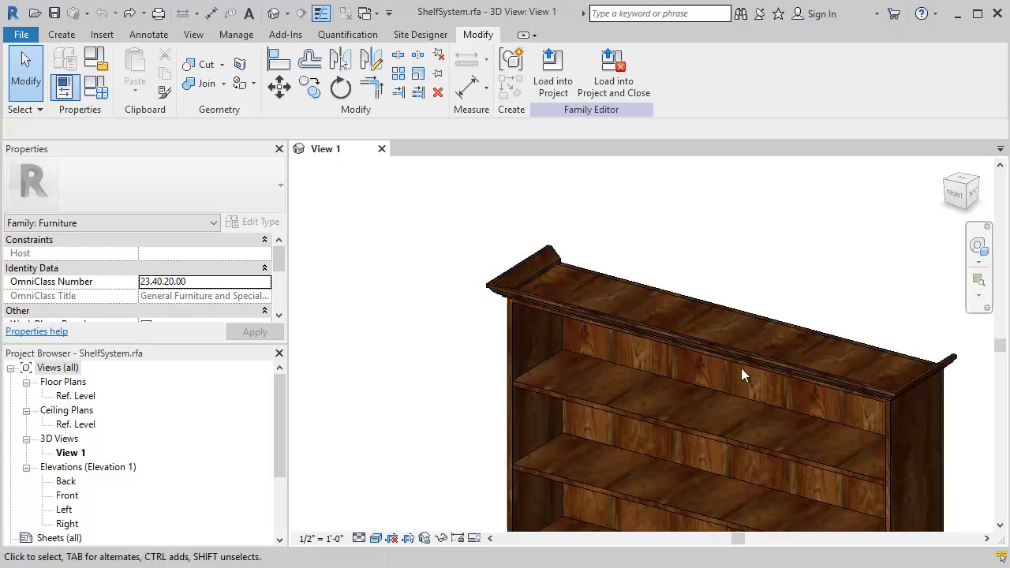
pyautogui.scroll(-2, 598, 374)
pyautogui.moveTo(597, 374); pyautogui.dragTo(500, 241, button='middle')
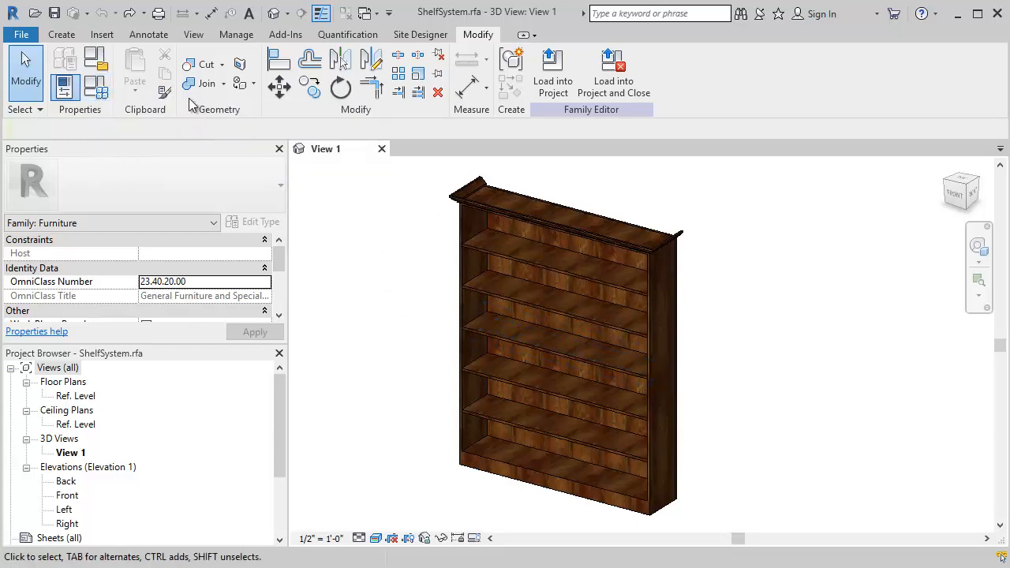
# Step: Switch the bookcase family to the 12"x36"x60" type and apply it to the model
pyautogui.click(99, 93)
pyautogui.moveTo(236, 64); pyautogui.dragTo(251, 67)
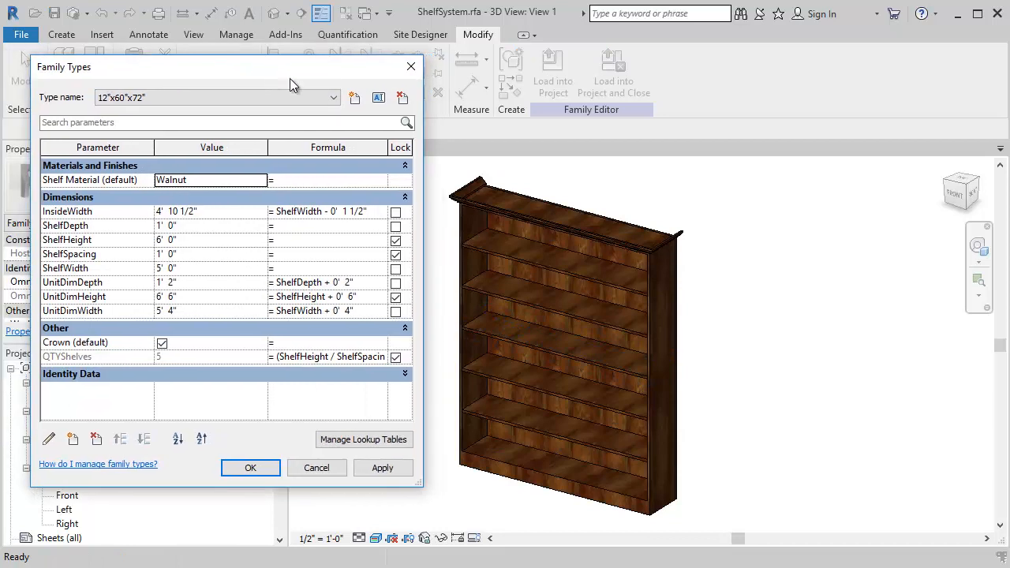
pyautogui.click(333, 98)
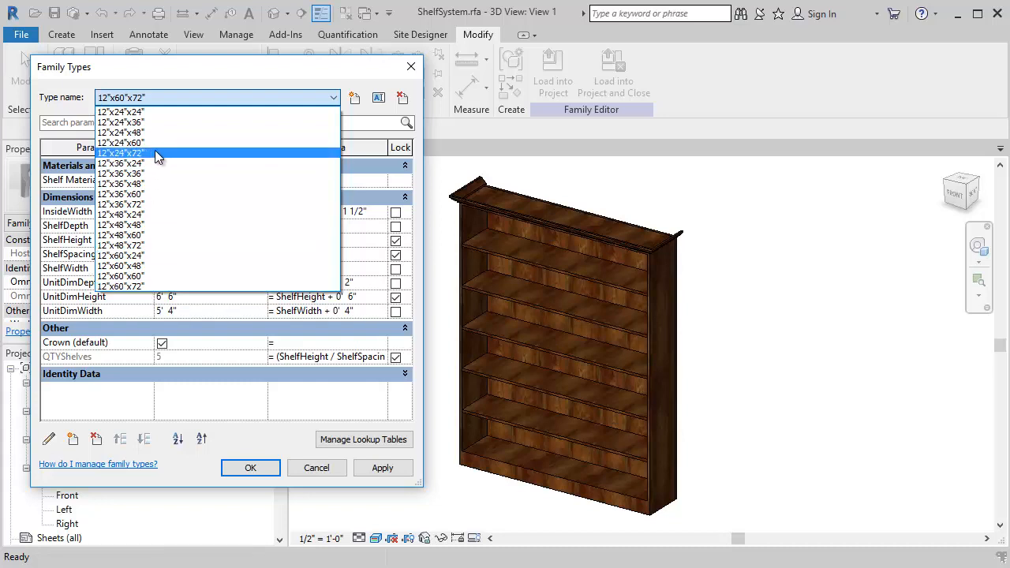
pyautogui.click(126, 193)
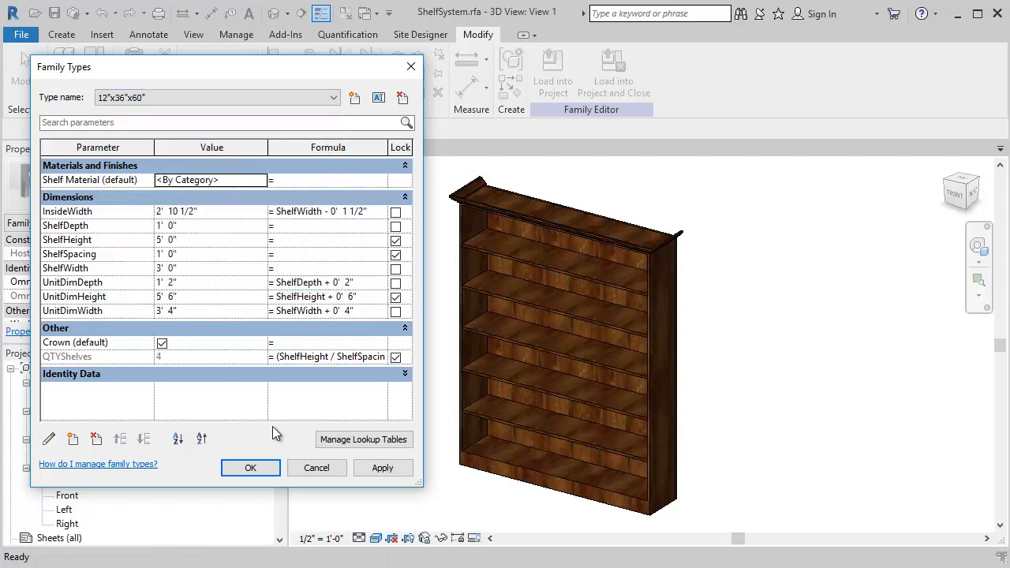
pyautogui.click(382, 468)
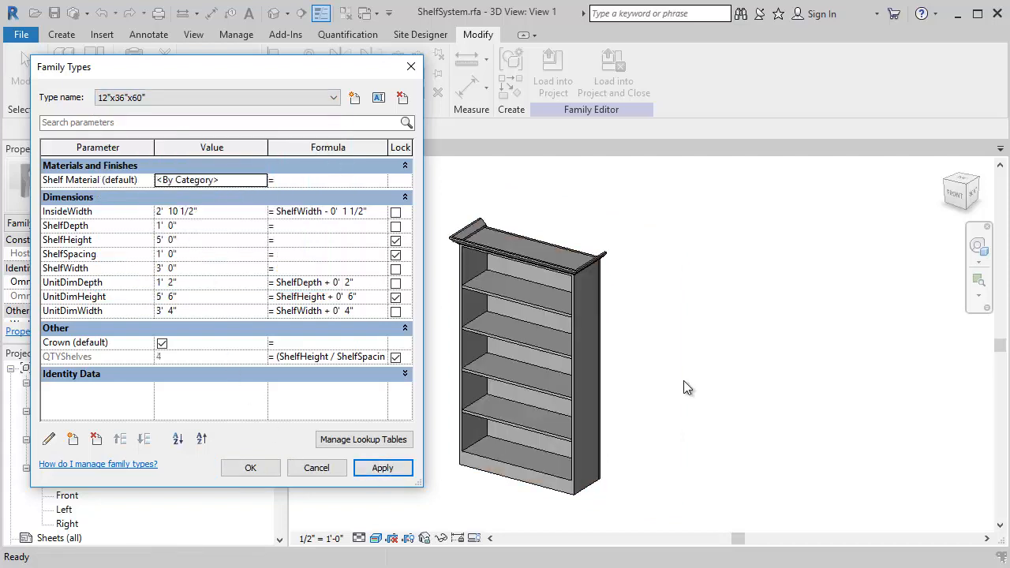
pyautogui.click(251, 468)
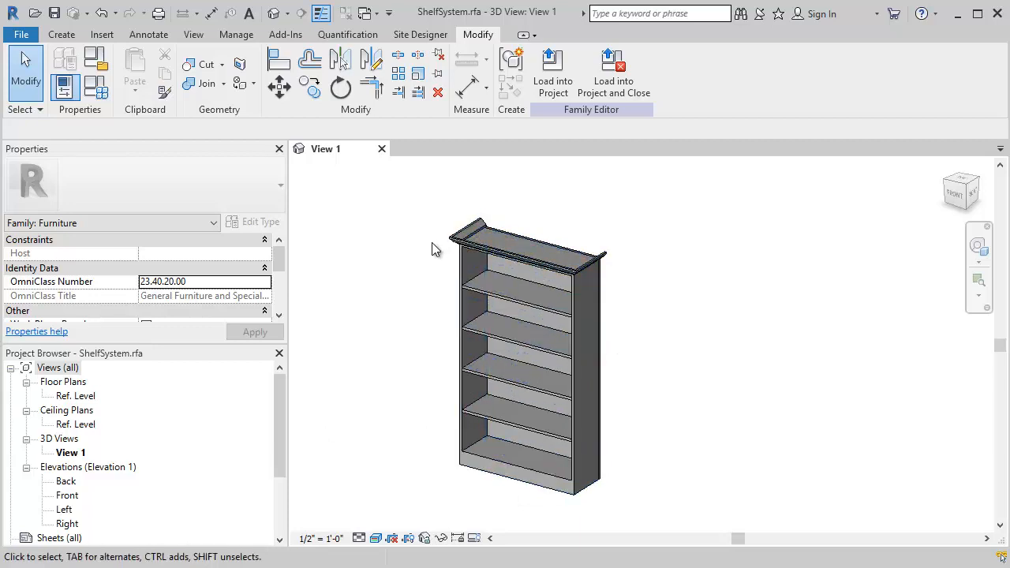
pyautogui.scroll(2, 502, 266)
pyautogui.moveTo(514, 276); pyautogui.dragTo(503, 235, button='middle')
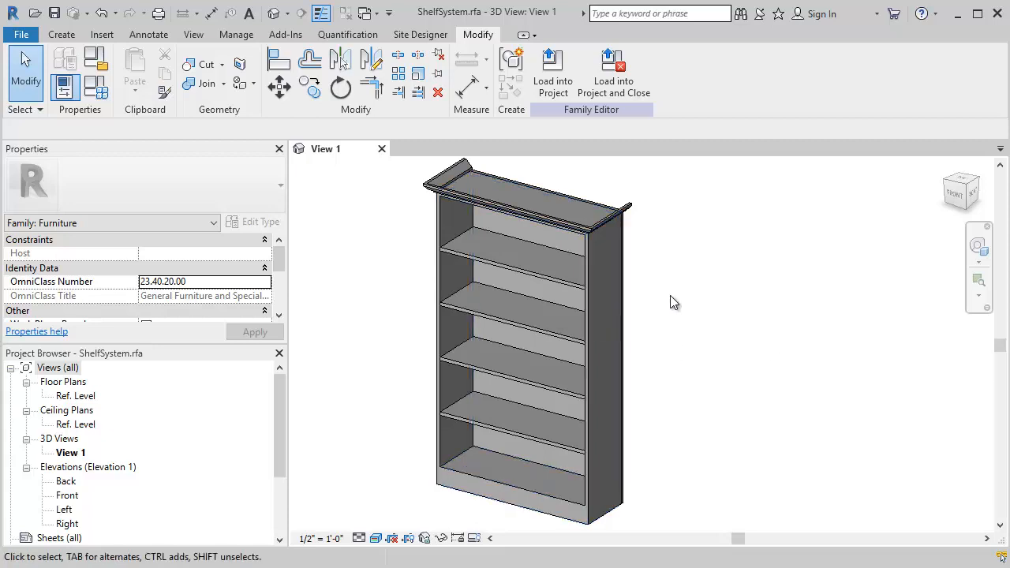
# Step: Create a new family from the Furniture.rft template
pyautogui.click(21, 34)
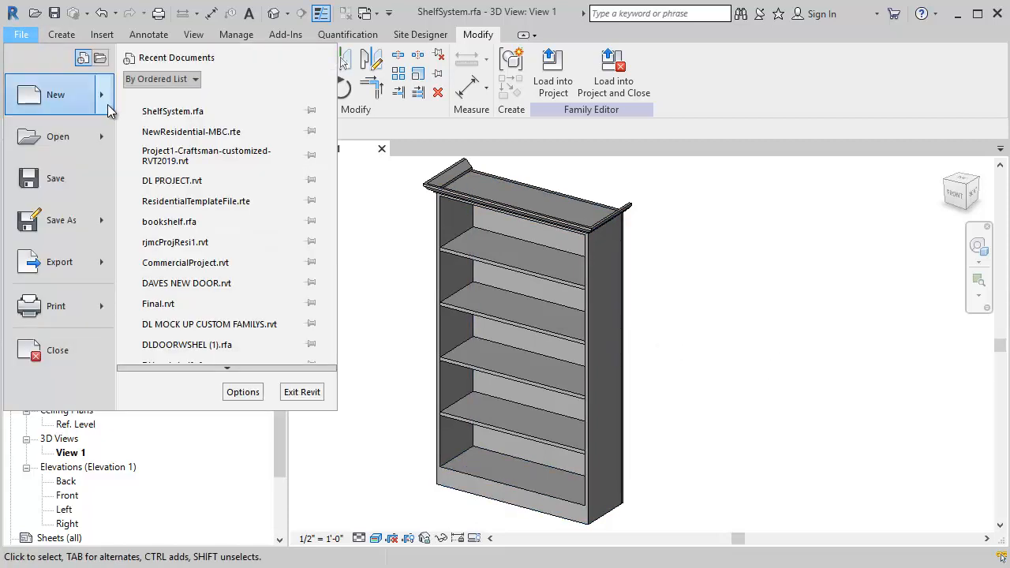
pyautogui.moveTo(108, 103)
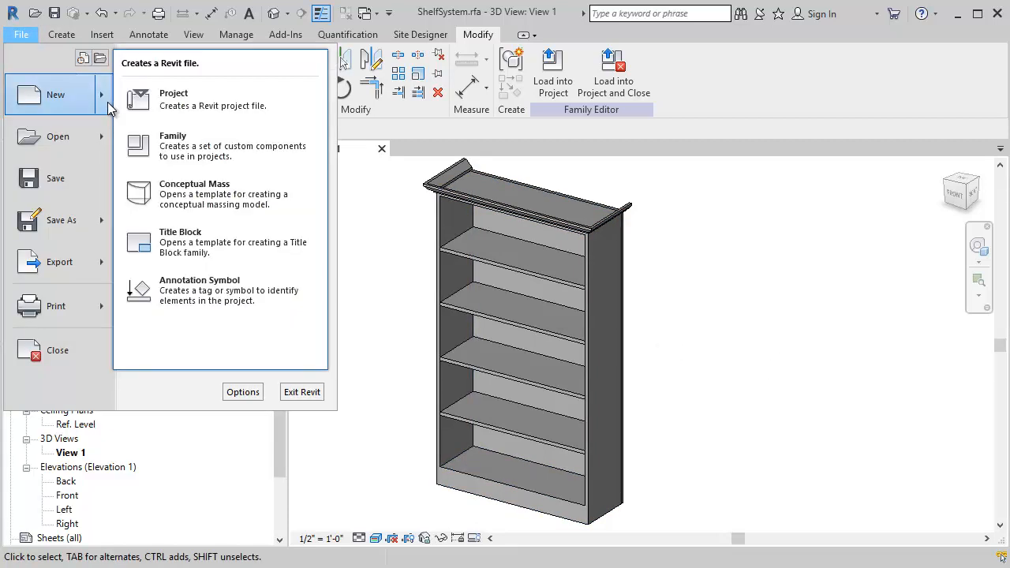
pyautogui.click(180, 149)
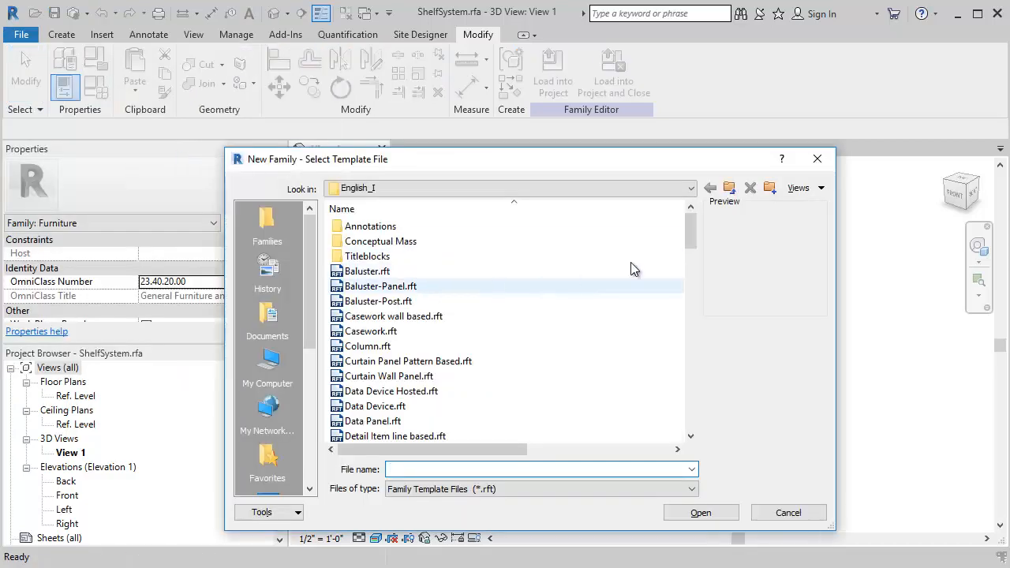
pyautogui.moveTo(691, 226); pyautogui.dragTo(685, 298)
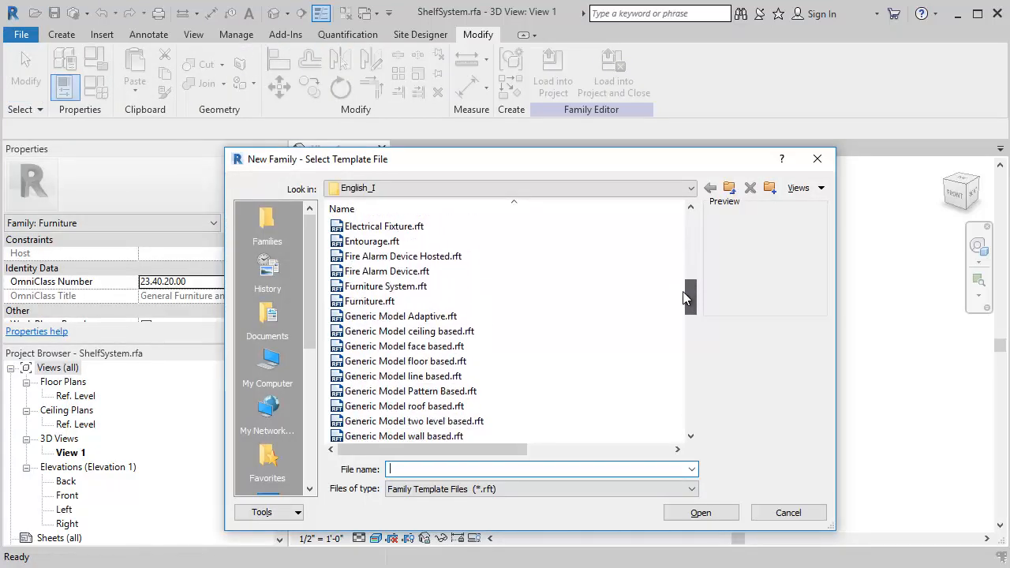
pyautogui.click(379, 306)
pyautogui.click(701, 513)
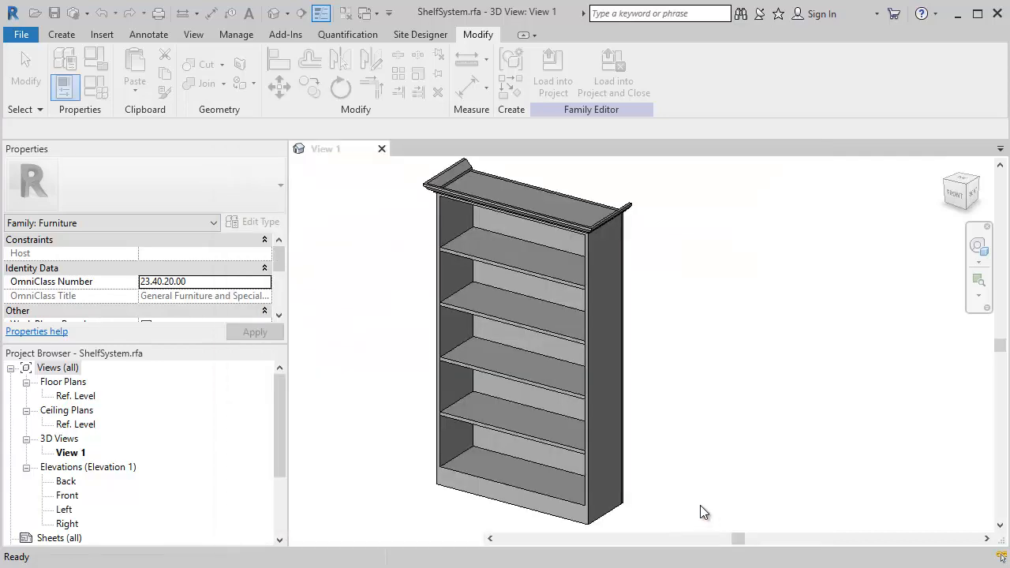
# Step: Draw a horizontal reference plane about 1' 1" behind Center Front/Back and a vertical one about 4' 7" right of Center Left/Right
pyautogui.moveTo(707, 378); pyautogui.dragTo(634, 437, button='middle')
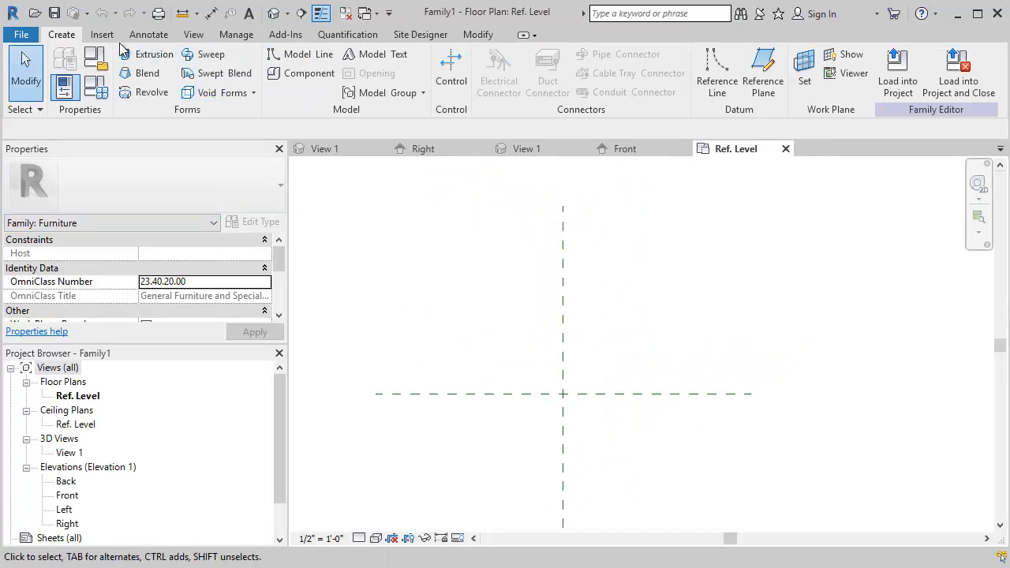
pyautogui.click(762, 72)
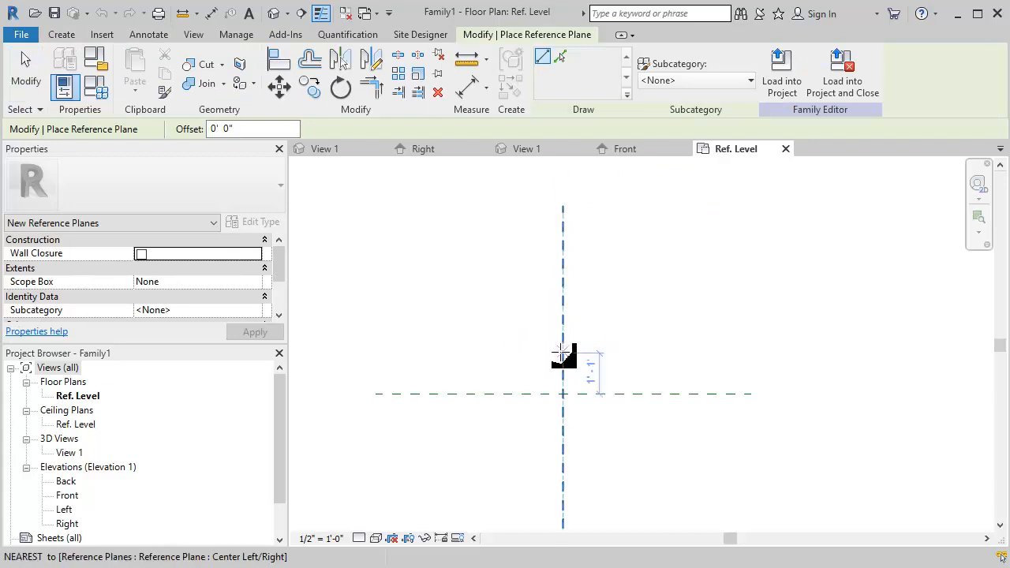
pyautogui.click(505, 352)
pyautogui.click(750, 352)
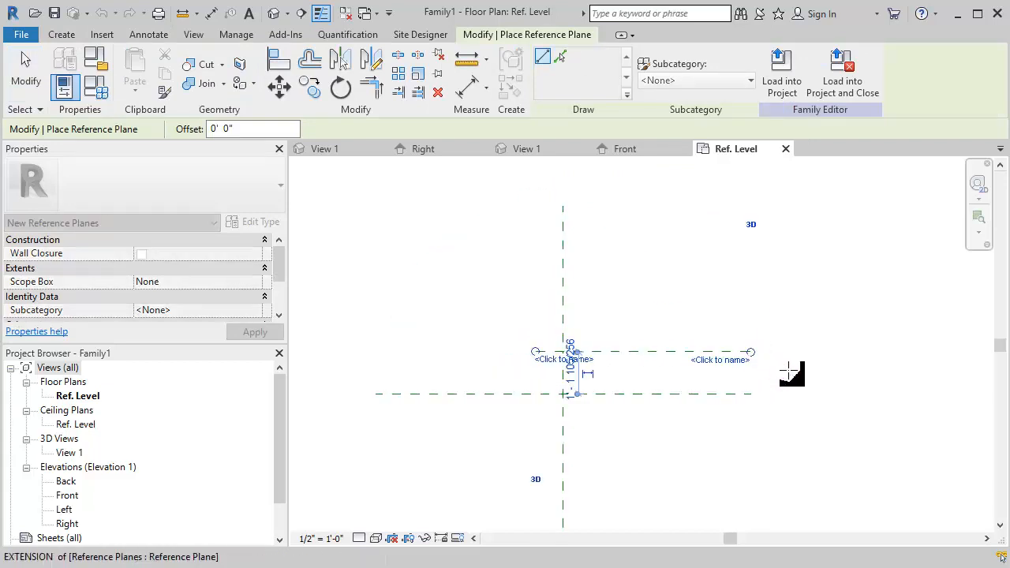
pyautogui.click(736, 293)
pyautogui.click(735, 458)
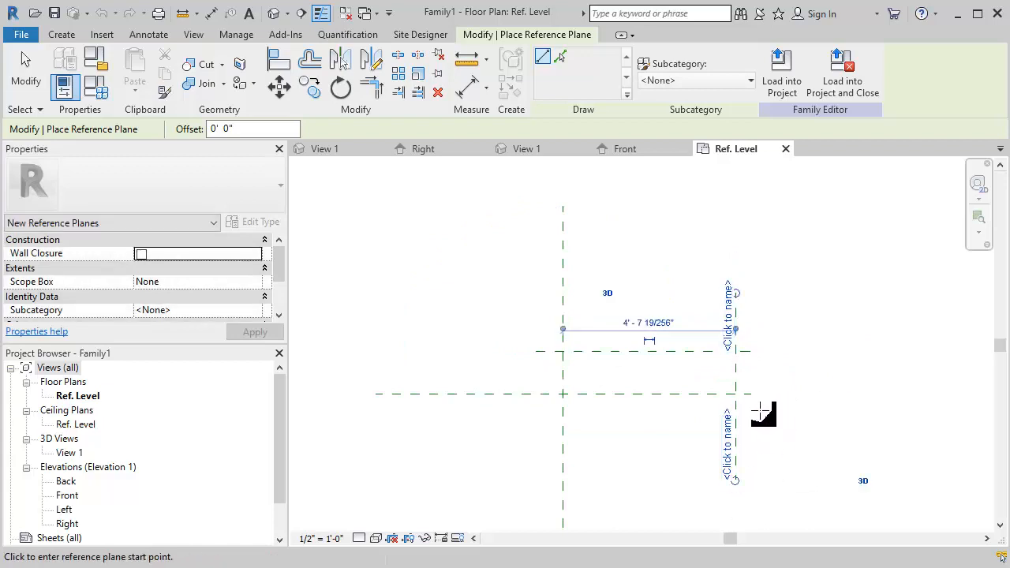
pyautogui.press('Escape')
pyautogui.press('Escape')
# Step: Examine the template's default Center Left/Right and Center Front/Back reference planes in the Ref. Level plan
pyautogui.scroll(1, 781, 389)
pyautogui.moveTo(781, 389); pyautogui.dragTo(606, 346, button='middle')
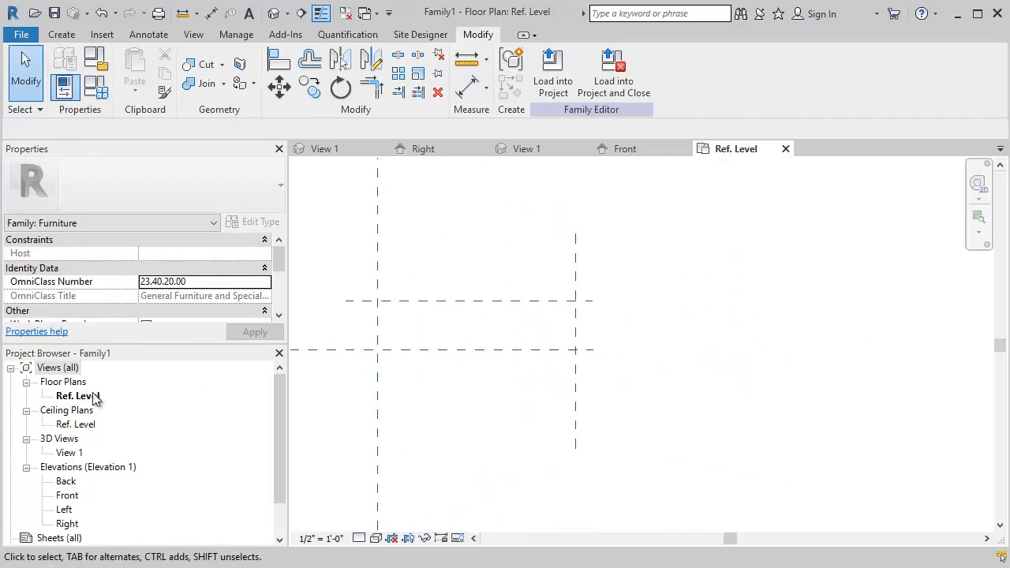
pyautogui.scroll(1, 427, 322)
pyautogui.moveTo(469, 325); pyautogui.dragTo(590, 326, button='middle')
pyautogui.click(479, 314)
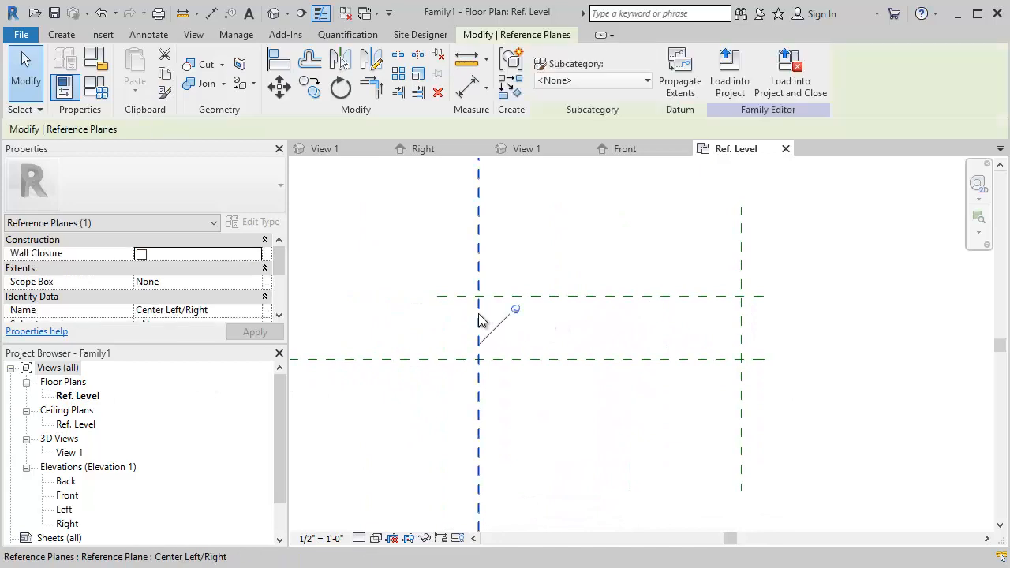
pyautogui.click(533, 358)
pyautogui.click(479, 210)
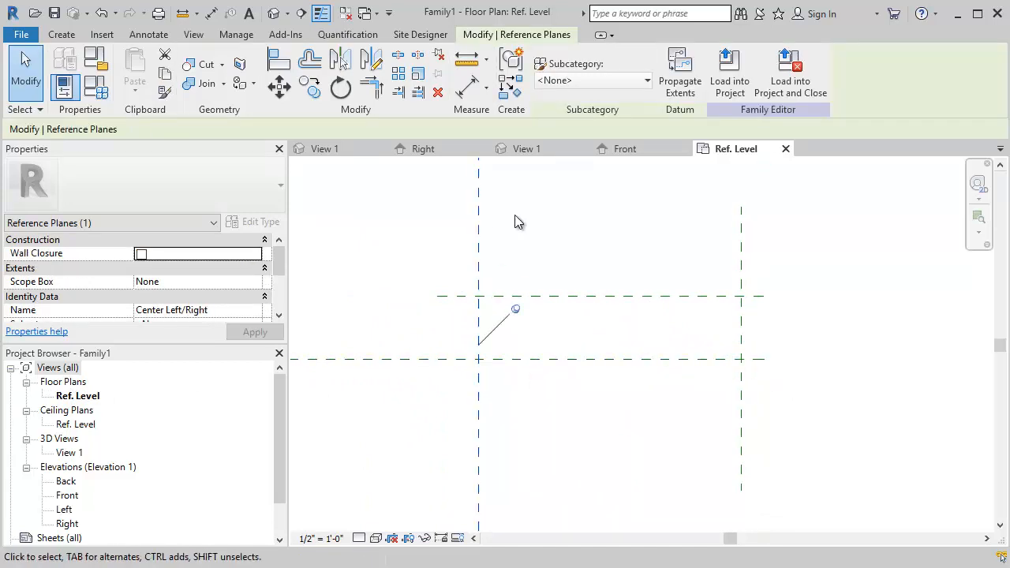
pyautogui.scroll(-1, 515, 215)
pyautogui.moveTo(520, 240); pyautogui.dragTo(507, 286, button='middle')
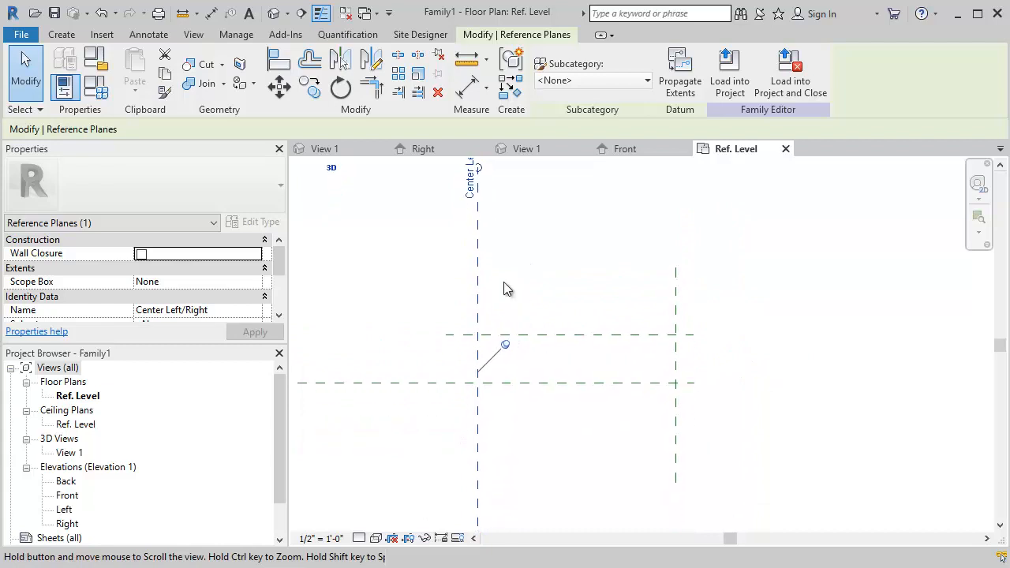
pyautogui.click(557, 383)
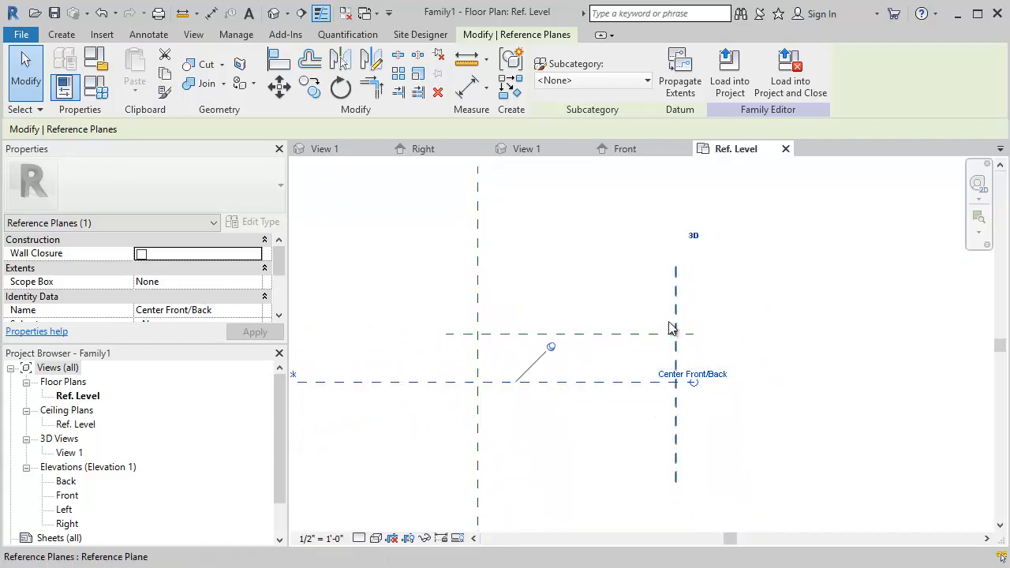
pyautogui.click(594, 294)
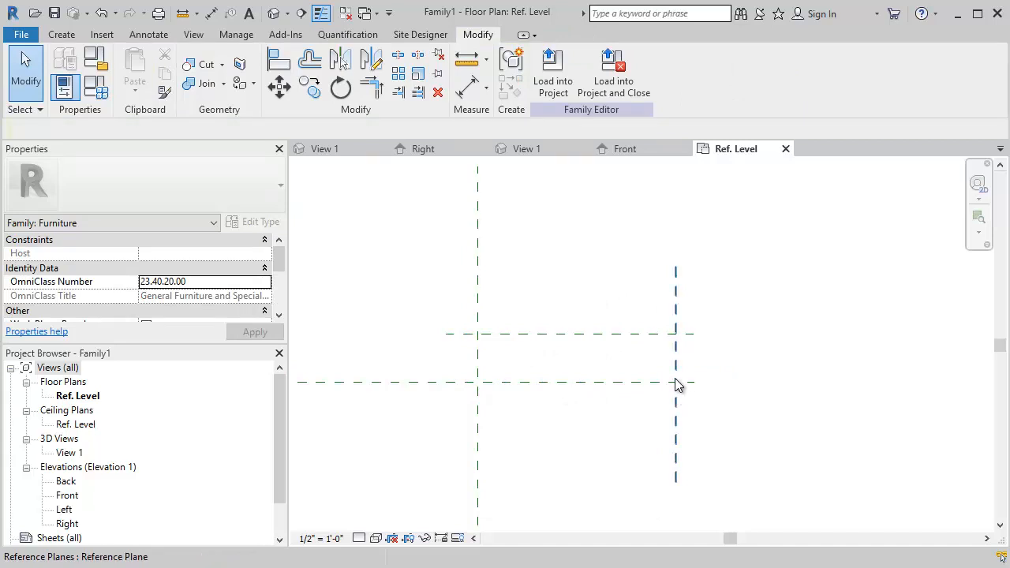
# Step: Name the new vertical reference plane ShelfWidth
pyautogui.scroll(2, 675, 382)
pyautogui.moveTo(663, 381); pyautogui.dragTo(691, 360, button='middle')
pyautogui.click(708, 262)
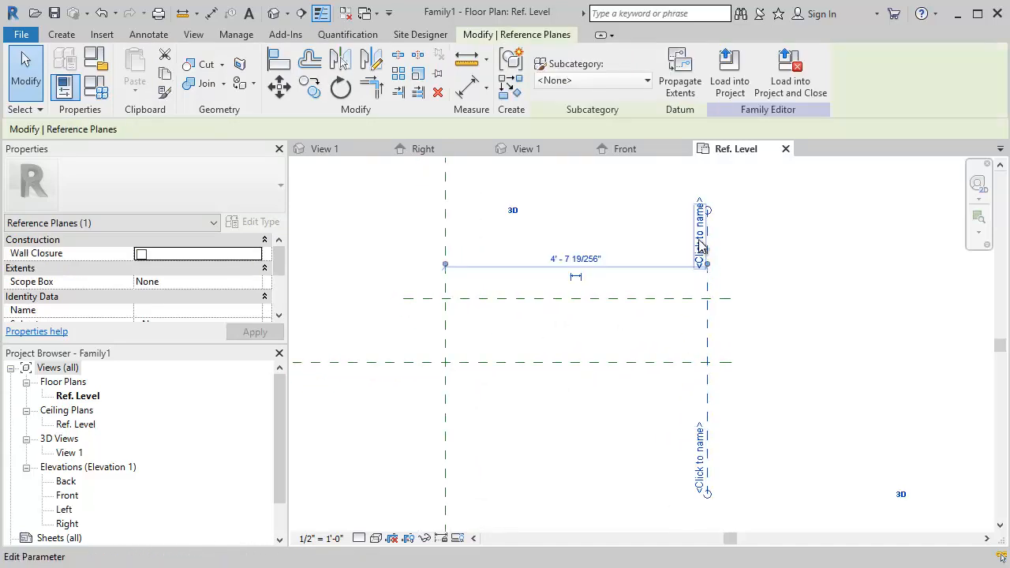
pyautogui.click(701, 237)
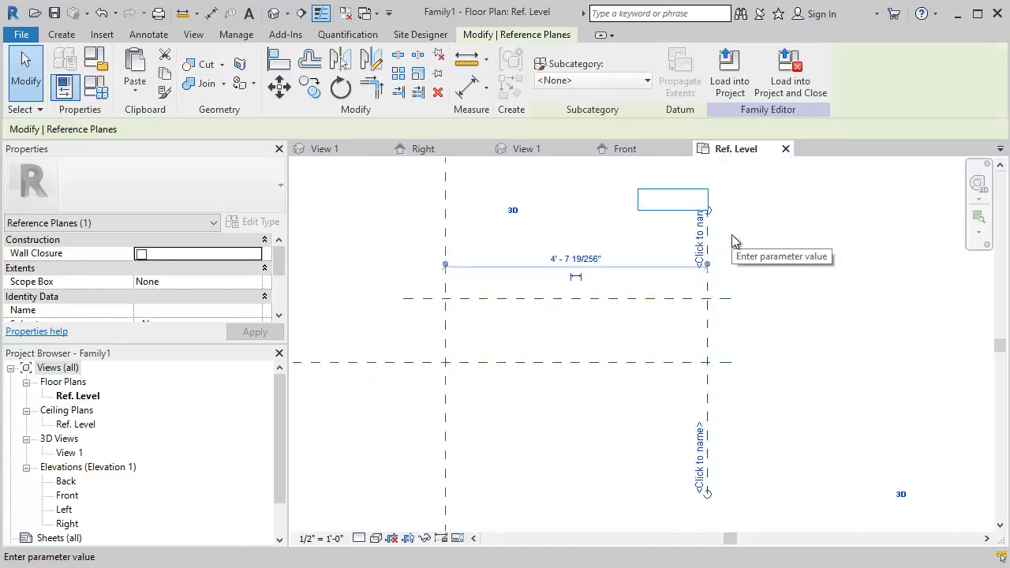
pyautogui.write('she')
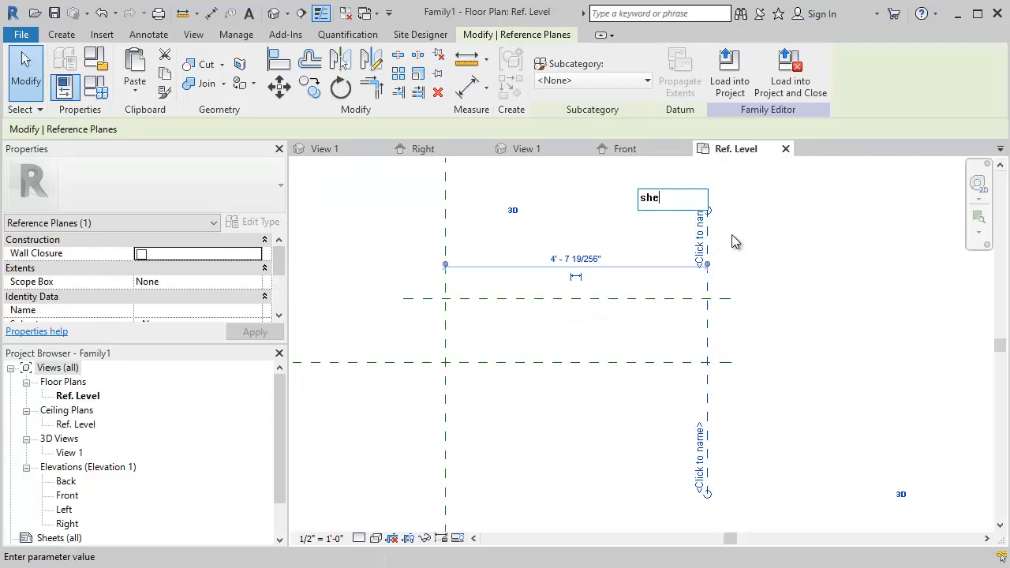
pyautogui.write('lfWidth')
pyautogui.click(648, 201)
pyautogui.press('BackSpace')
pyautogui.write('S')
pyautogui.press('Return')
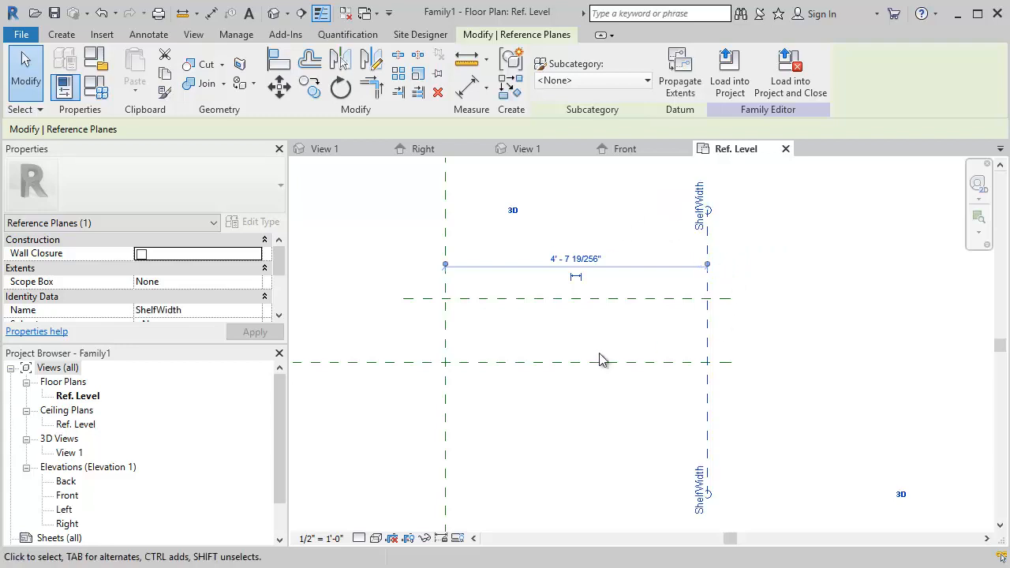
# Step: Name the new horizontal reference plane ShelfDepth
pyautogui.click(697, 299)
pyautogui.click(728, 307)
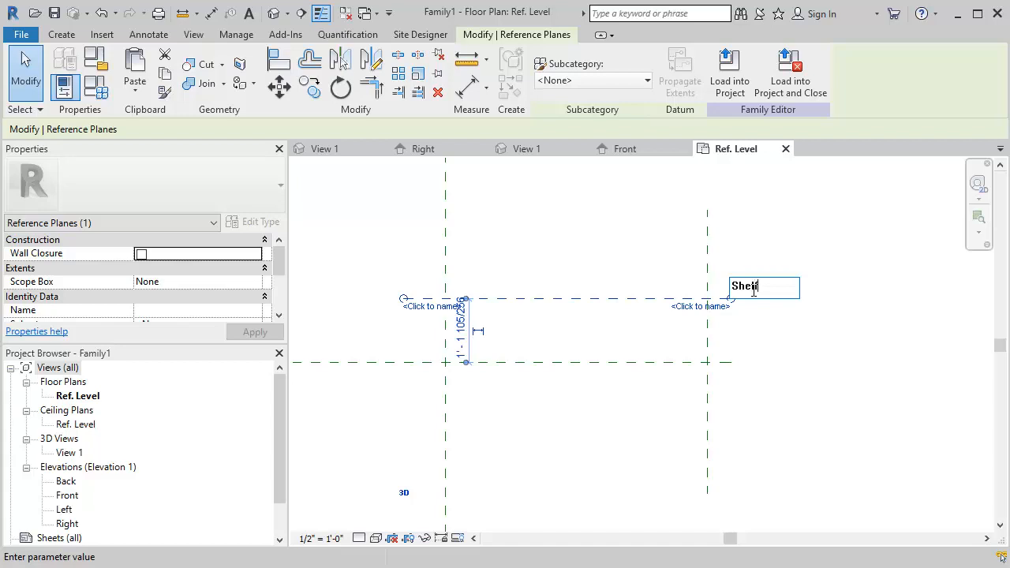
pyautogui.press('Return')
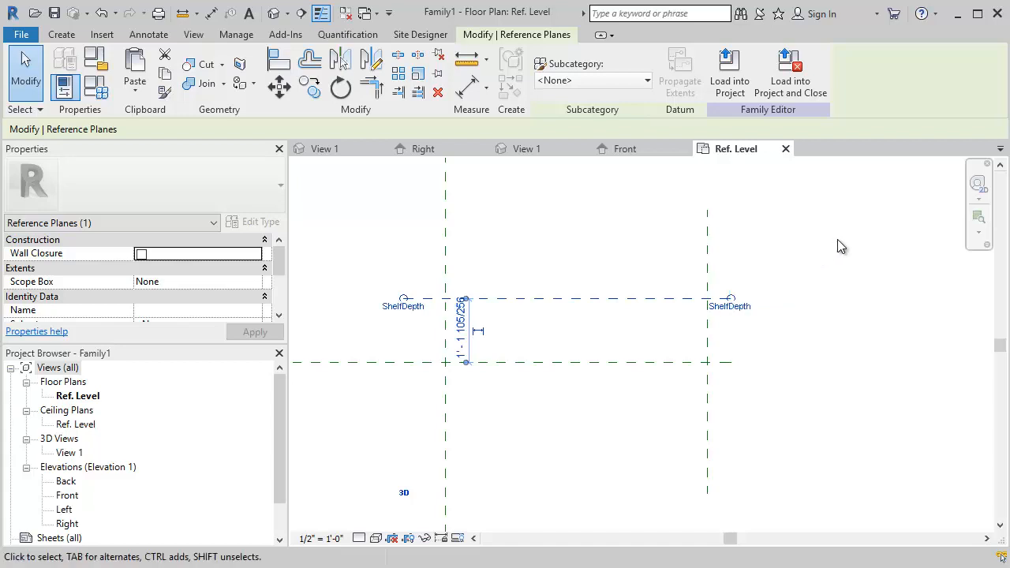
pyautogui.click(641, 341)
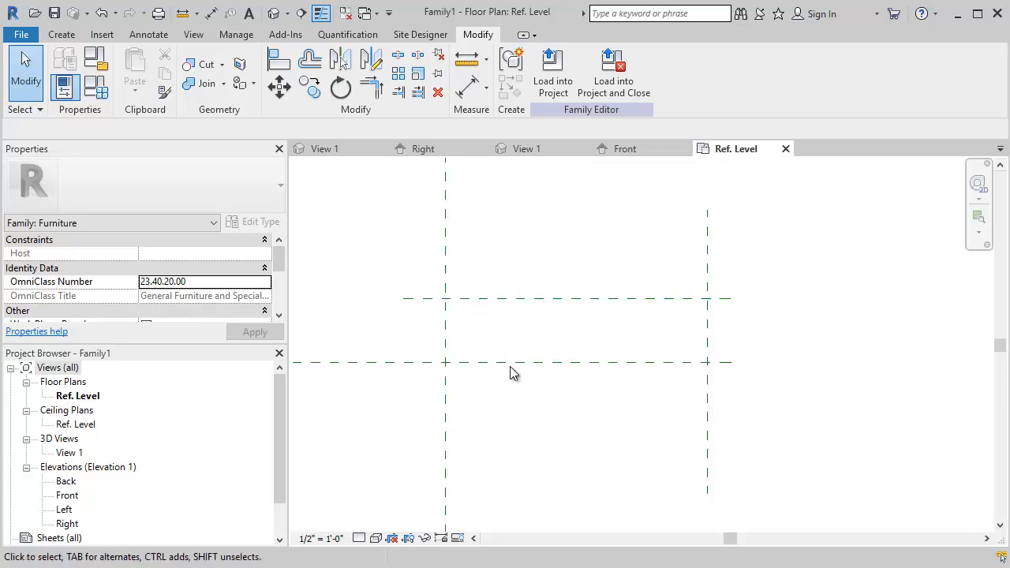
# Step: Open the Front elevation and select the ShelfWidth reference plane to identify it in that view
pyautogui.doubleClick(68, 496)
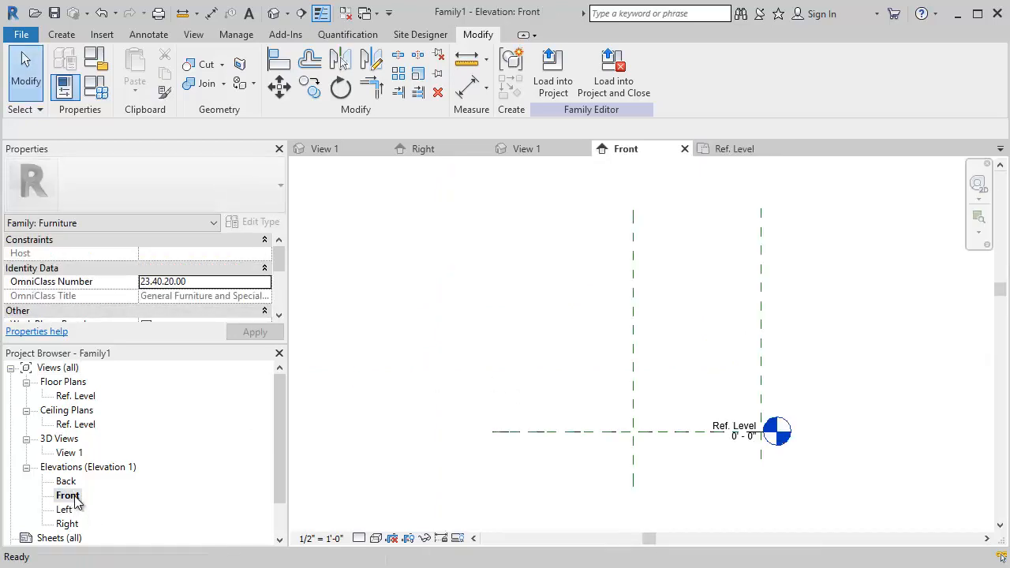
pyautogui.scroll(2, 709, 464)
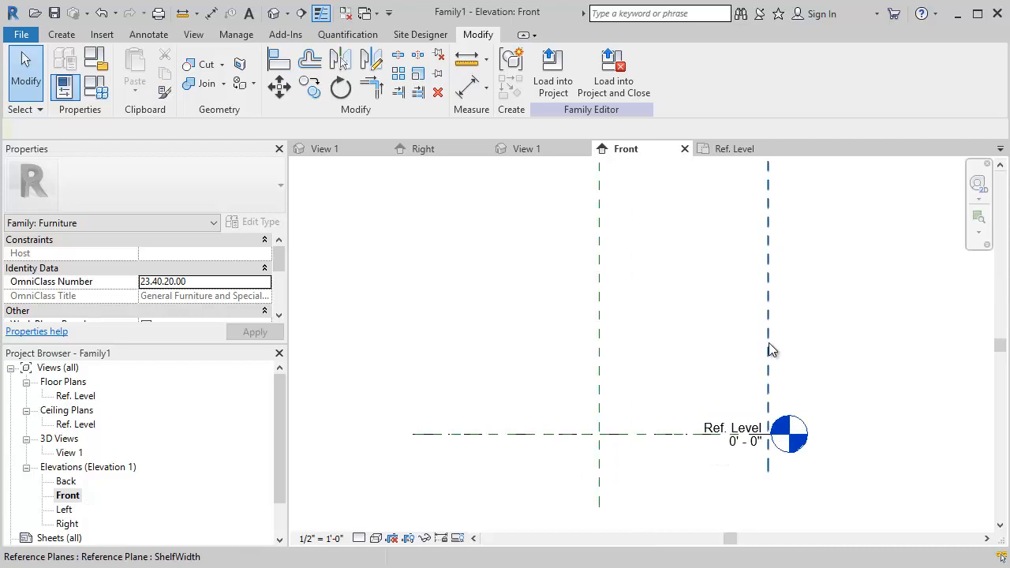
pyautogui.click(771, 347)
pyautogui.moveTo(800, 323); pyautogui.dragTo(757, 399, button='middle')
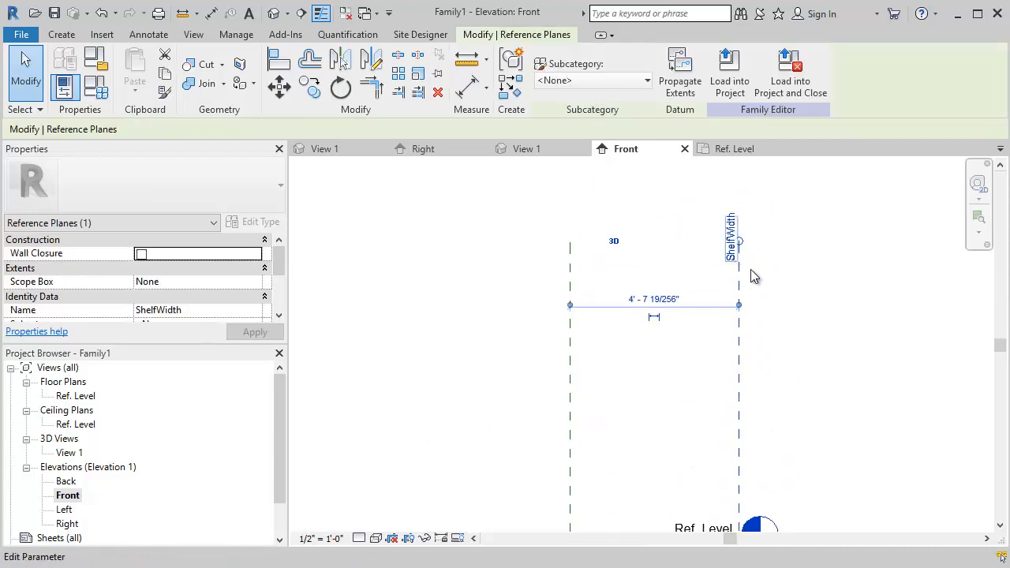
pyautogui.scroll(-1, 773, 316)
pyautogui.moveTo(790, 360); pyautogui.dragTo(746, 307, button='middle')
pyautogui.click(672, 339)
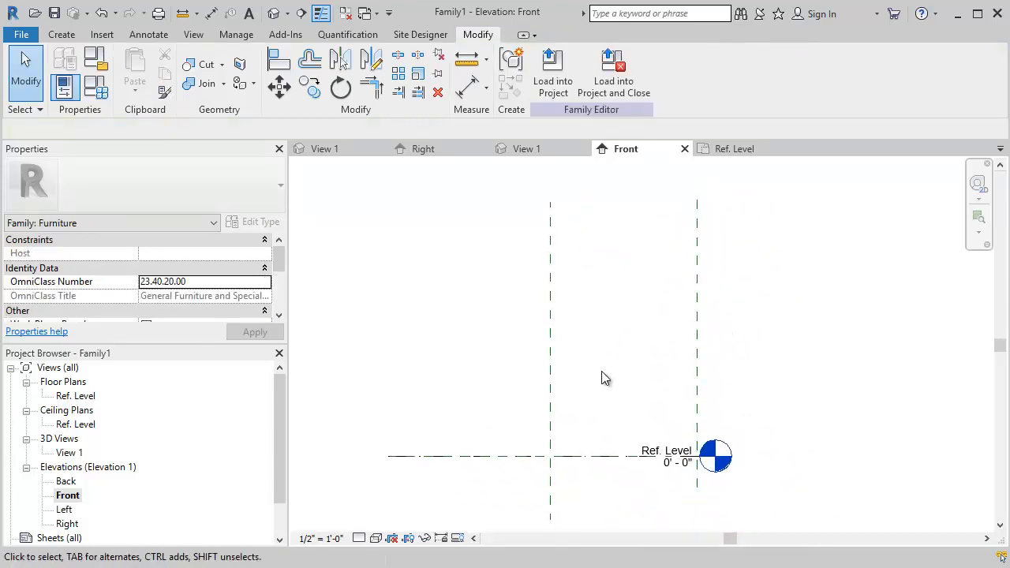
# Step: Draw a horizontal reference plane about 5' 10" above Ref. Level, crossing Center Left/Right and ShelfWidth in the Front elevation
pyautogui.click(58, 34)
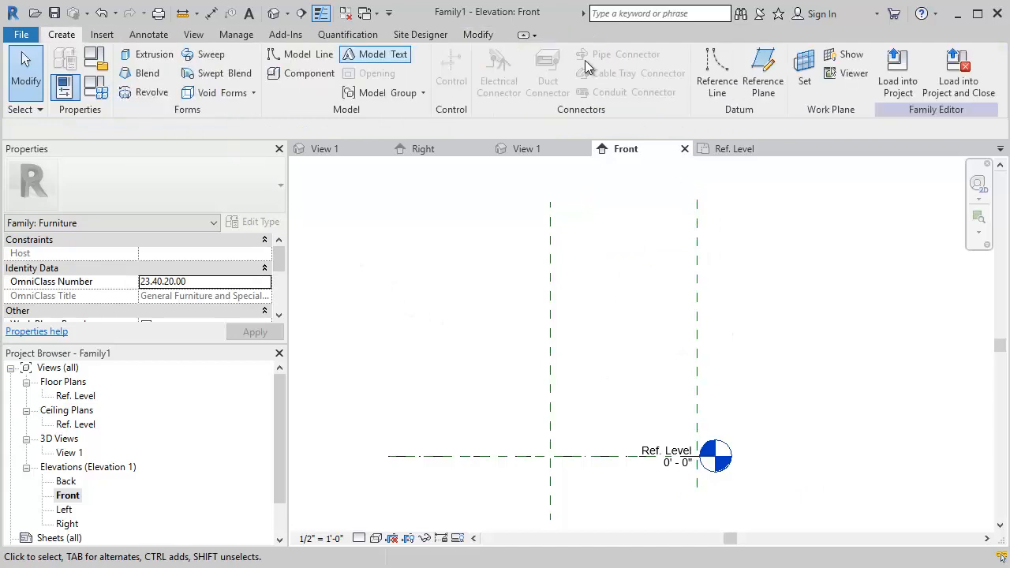
pyautogui.click(759, 79)
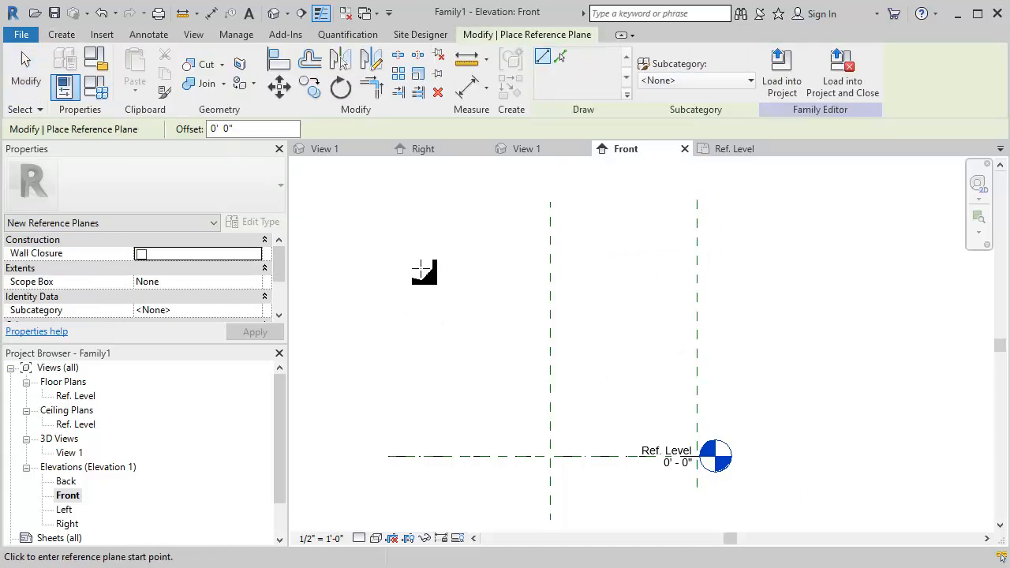
pyautogui.click(420, 268)
pyautogui.click(753, 268)
pyautogui.press('Escape')
pyautogui.press('Escape')
# Step: Name the new horizontal reference plane above Ref. Level for the shelf height
pyautogui.click(722, 276)
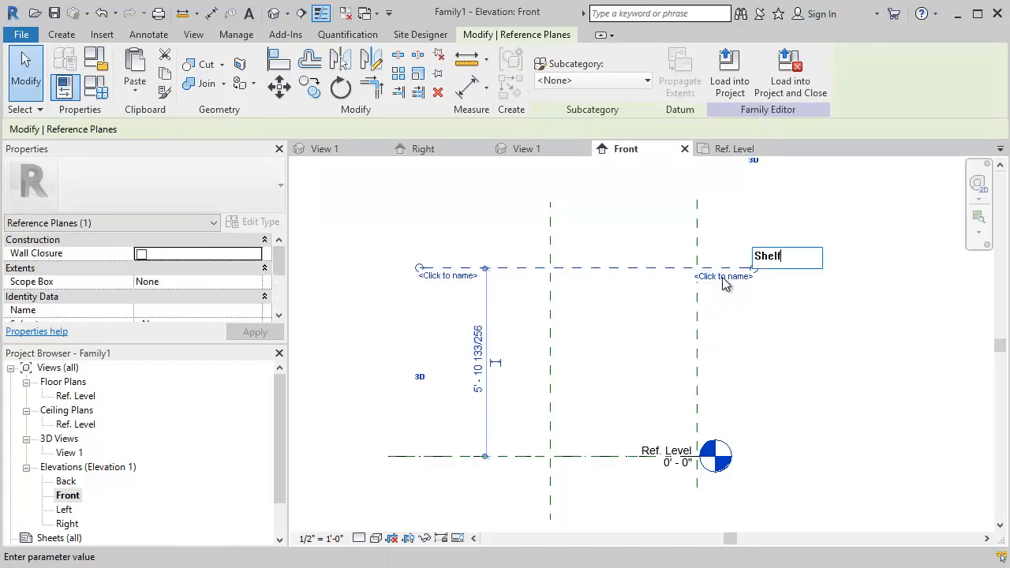
pyautogui.press('Return')
pyautogui.click(771, 332)
pyautogui.moveTo(697, 339); pyautogui.dragTo(670, 329, button='middle')
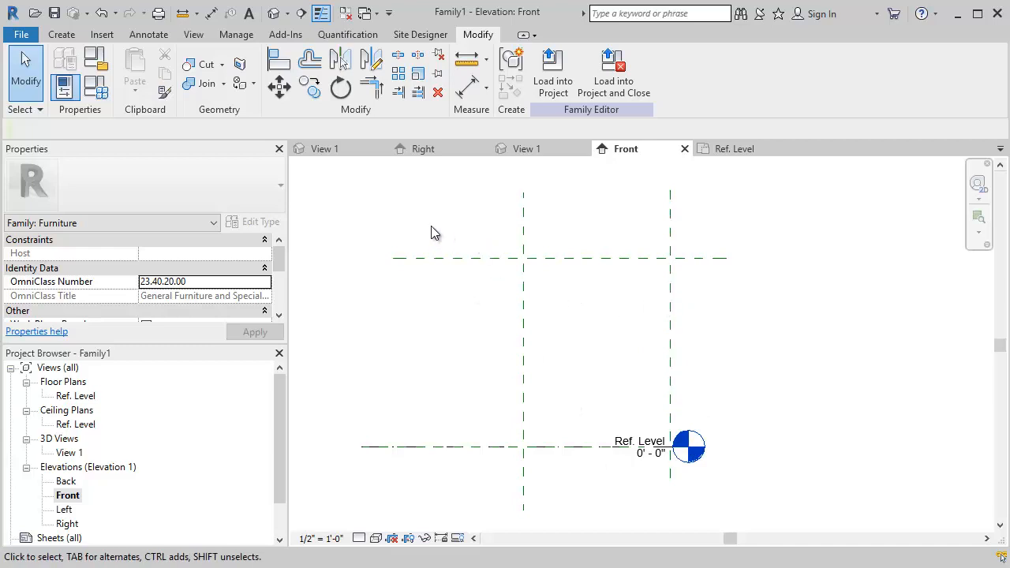
# Step: Start an extrusion and sketch a rectangle from the upper plane at Center Left/Right to Ref. Level at ShelfWidth
pyautogui.click(61, 34)
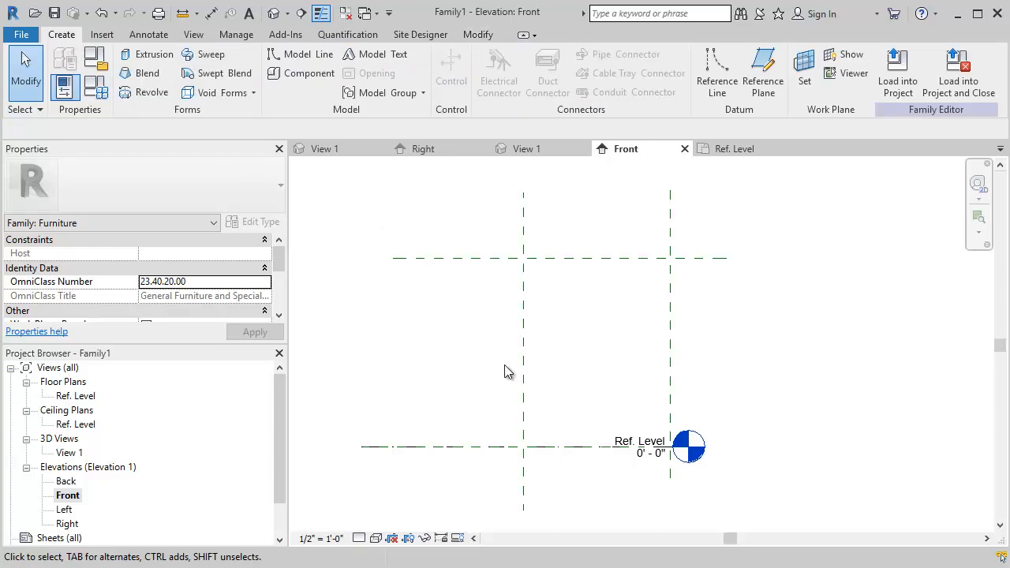
pyautogui.click(154, 55)
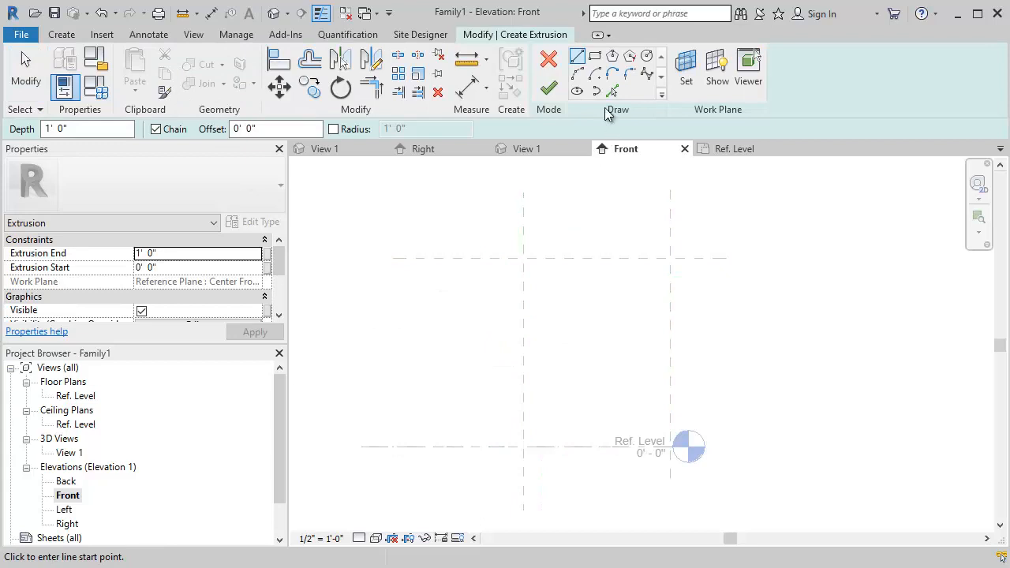
pyautogui.click(595, 60)
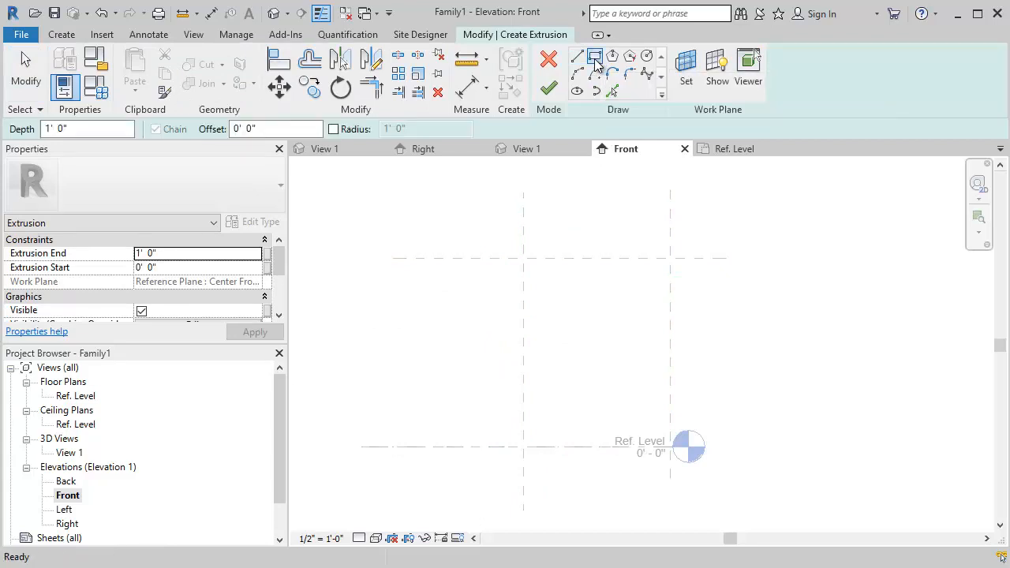
pyautogui.click(523, 258)
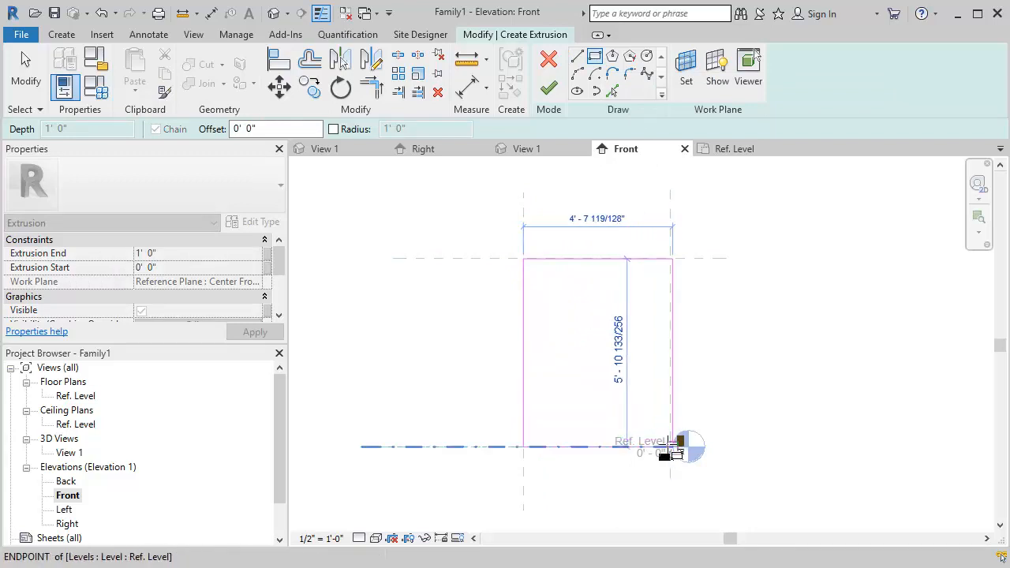
pyautogui.scroll(2, 673, 445)
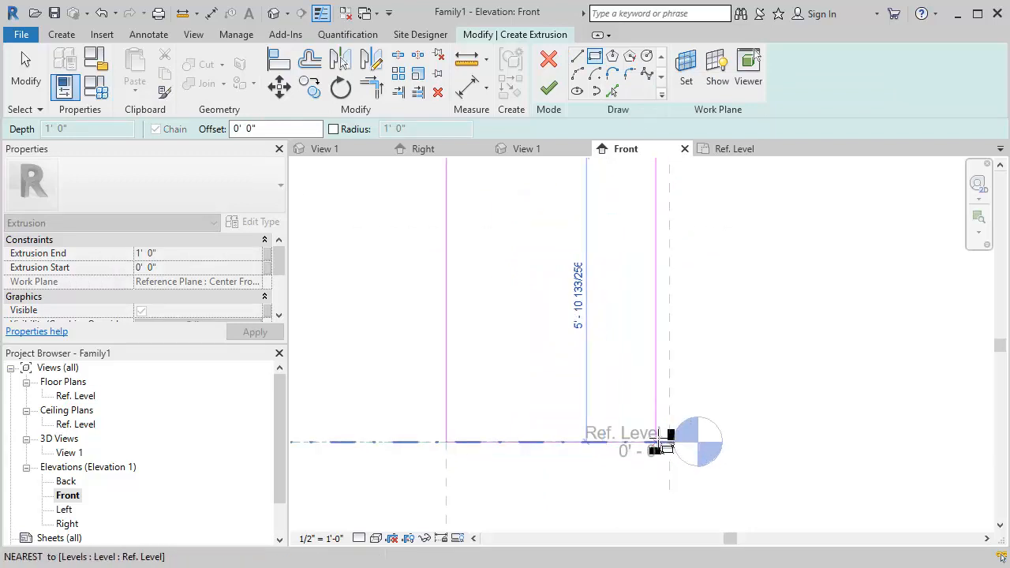
pyautogui.click(669, 442)
pyautogui.scroll(-2, 815, 376)
pyautogui.moveTo(816, 375); pyautogui.dragTo(763, 417, button='middle')
pyautogui.scroll(1, 763, 418)
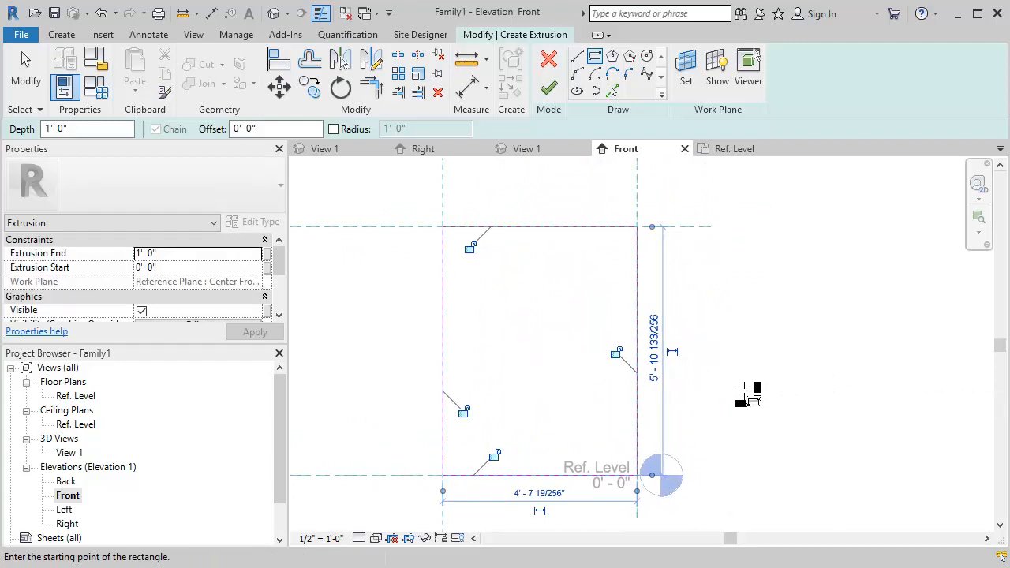
# Step: Lock all four sides of the rectangle to their aligned reference planes and Ref. Level
pyautogui.click(619, 355)
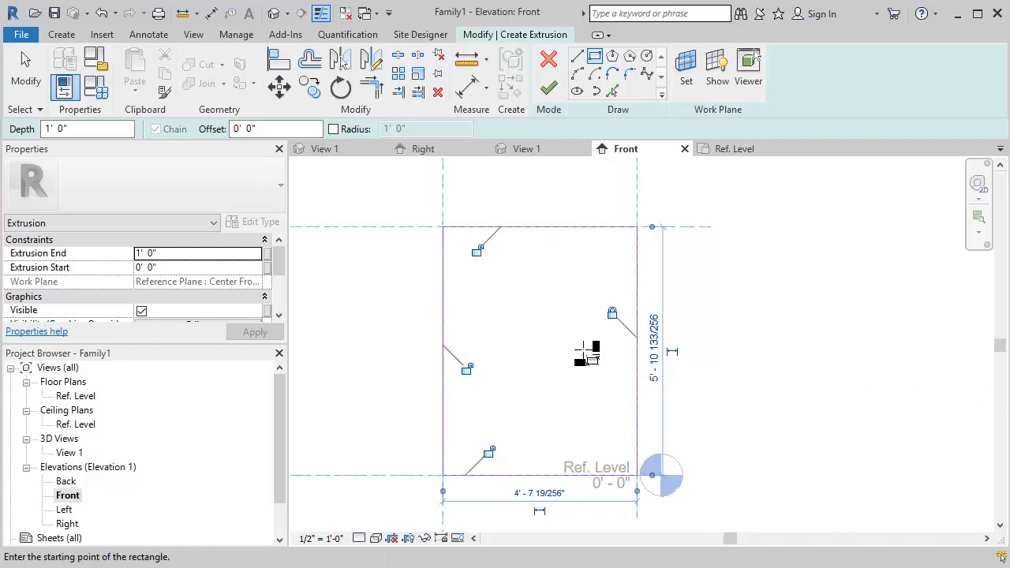
pyautogui.click(473, 246)
pyautogui.click(467, 369)
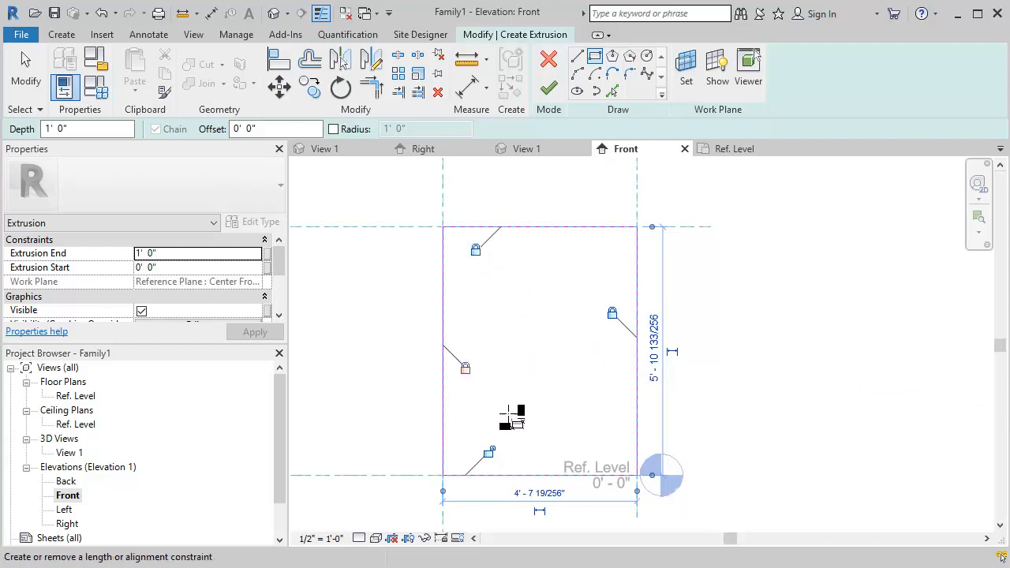
pyautogui.click(489, 452)
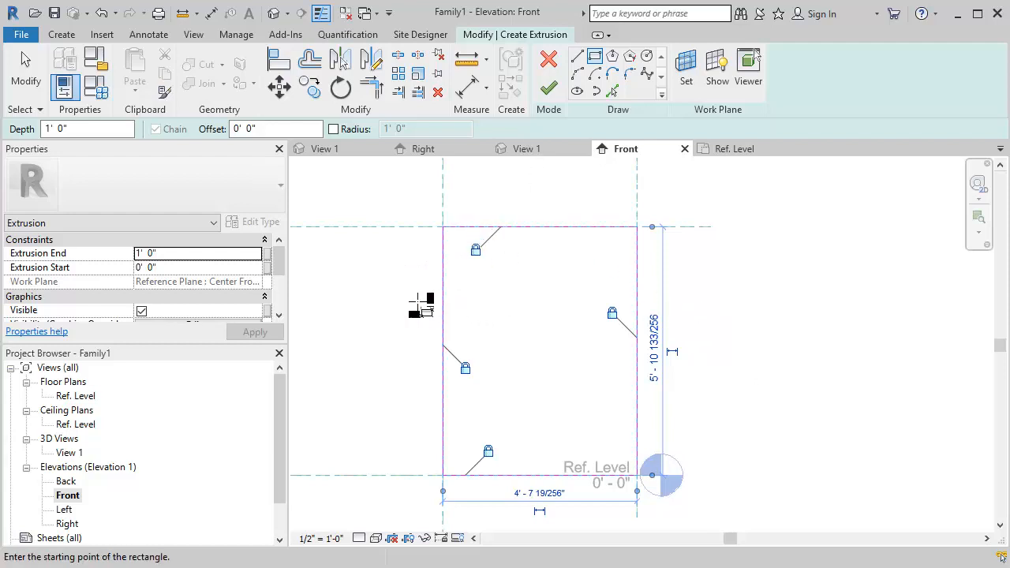
pyautogui.press('Escape')
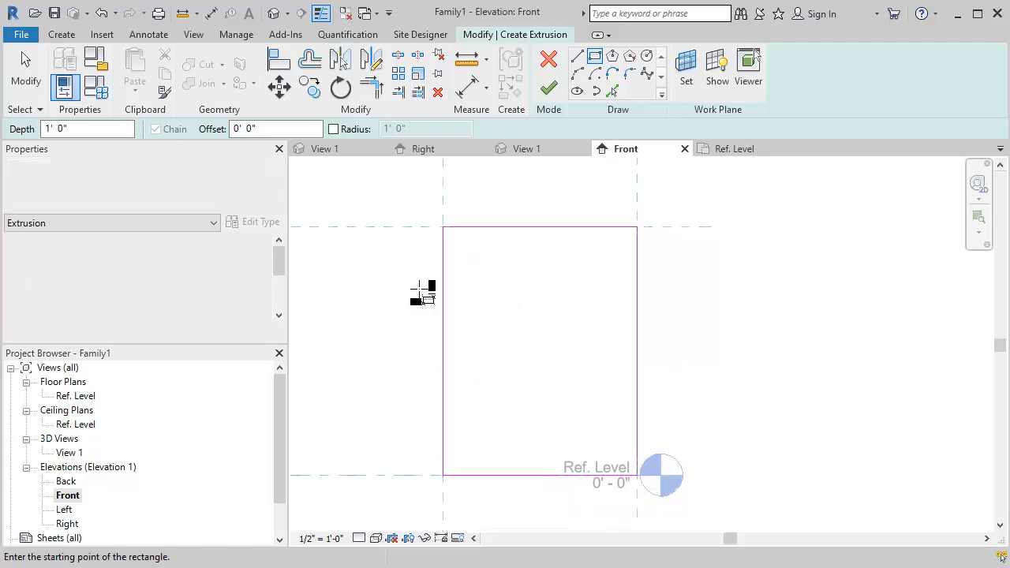
pyautogui.press('Escape')
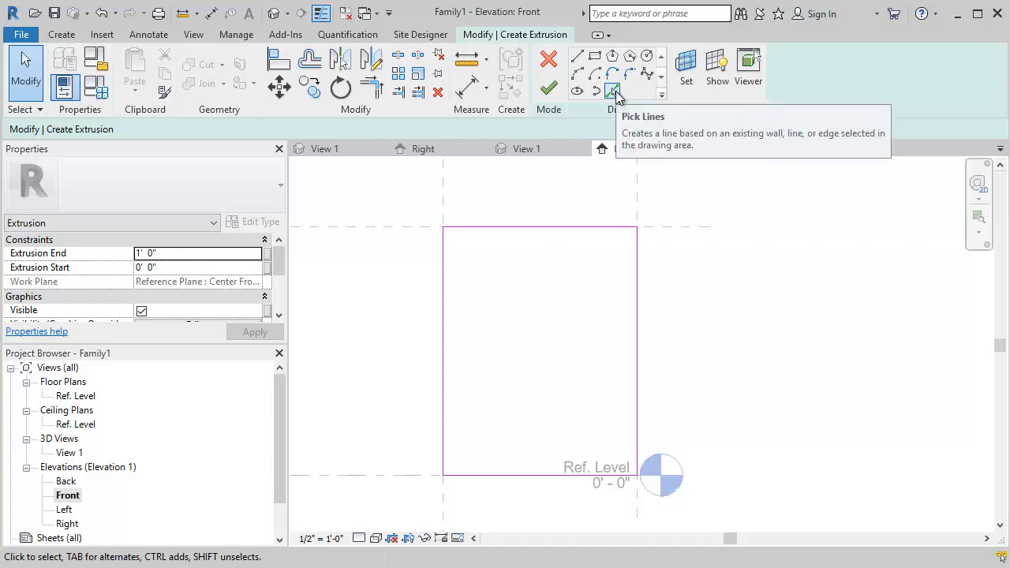
# Step: Use Pick Lines with a 3/4" offset to add sketch lines inside the Center Left/Right and upper horizontal planes
pyautogui.click(613, 92)
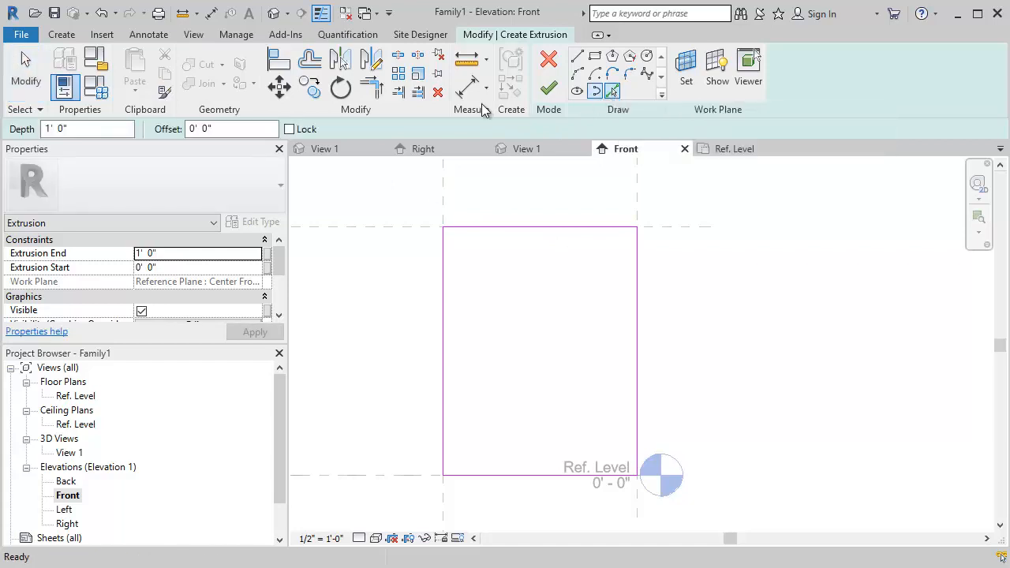
pyautogui.click(225, 129)
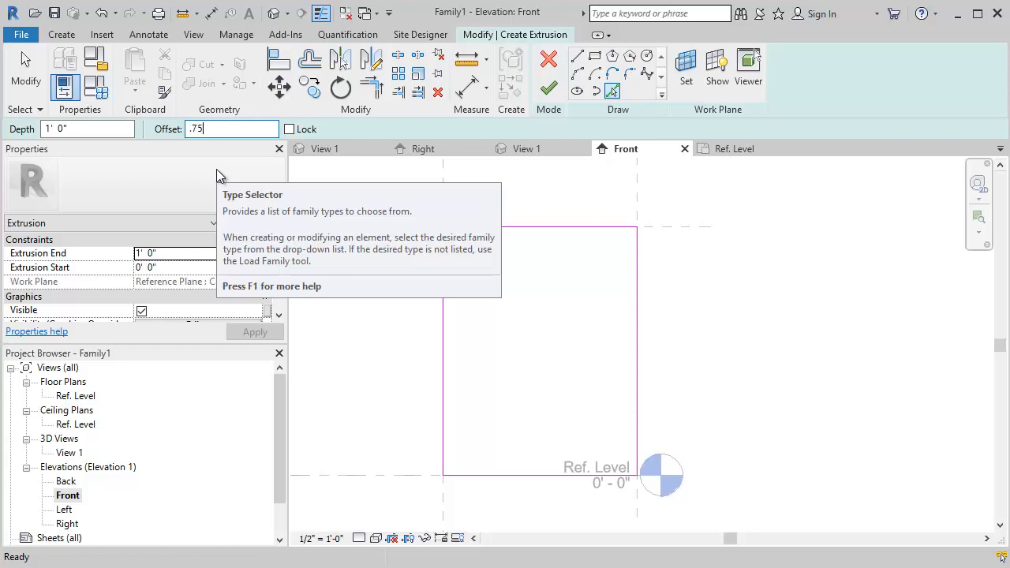
pyautogui.press('Return')
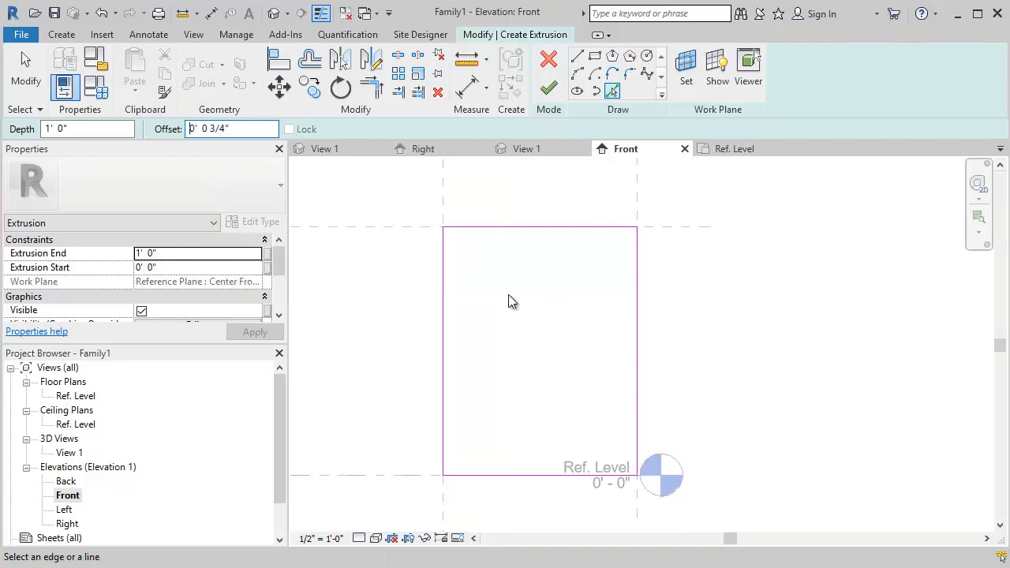
pyautogui.click(445, 227)
pyautogui.click(439, 228)
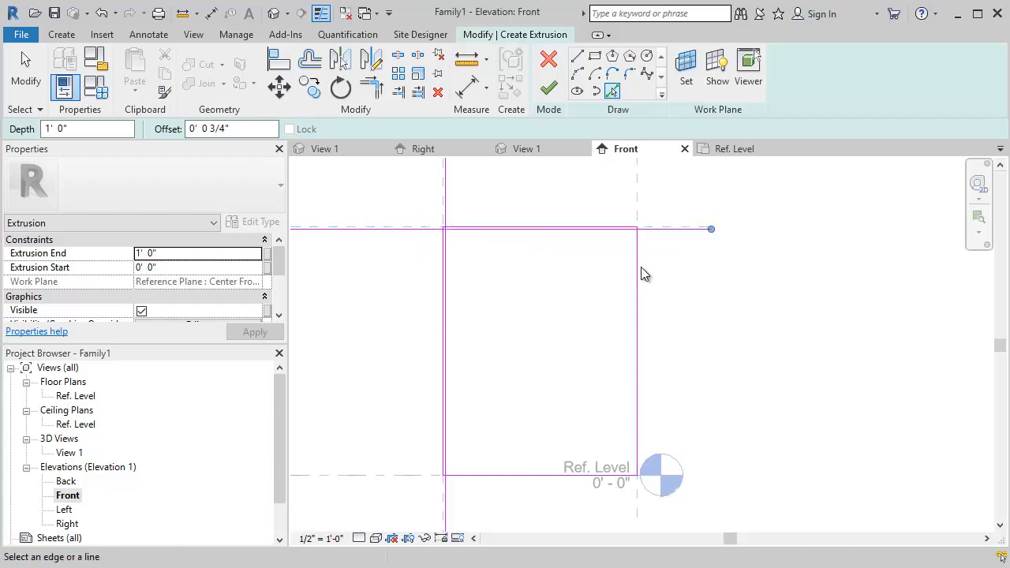
# Step: Add 3/4" offset lines on both sides of the ShelfWidth plane and one above Ref. Level
pyautogui.click(640, 200)
pyautogui.scroll(4, 649, 228)
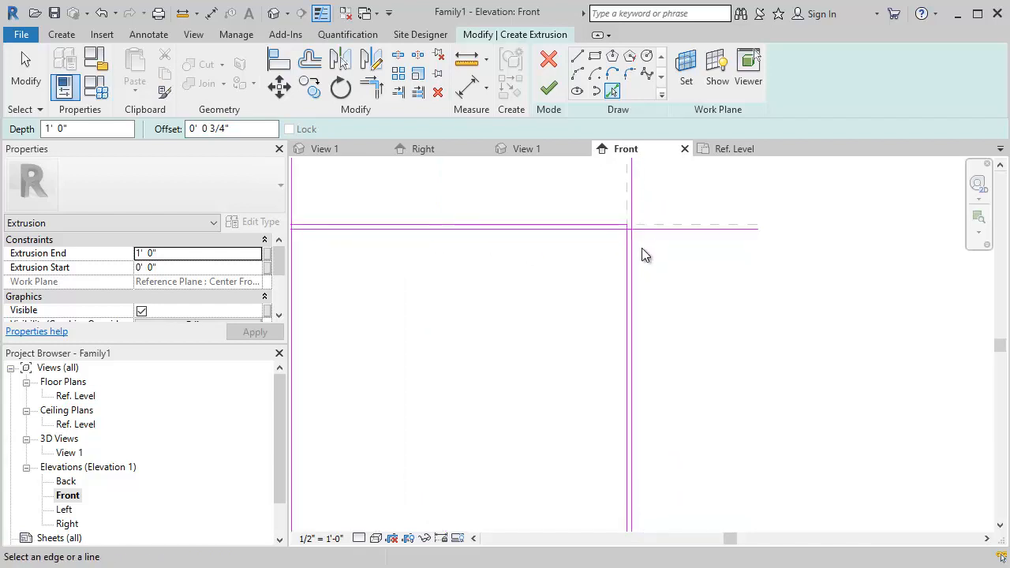
pyautogui.click(618, 199)
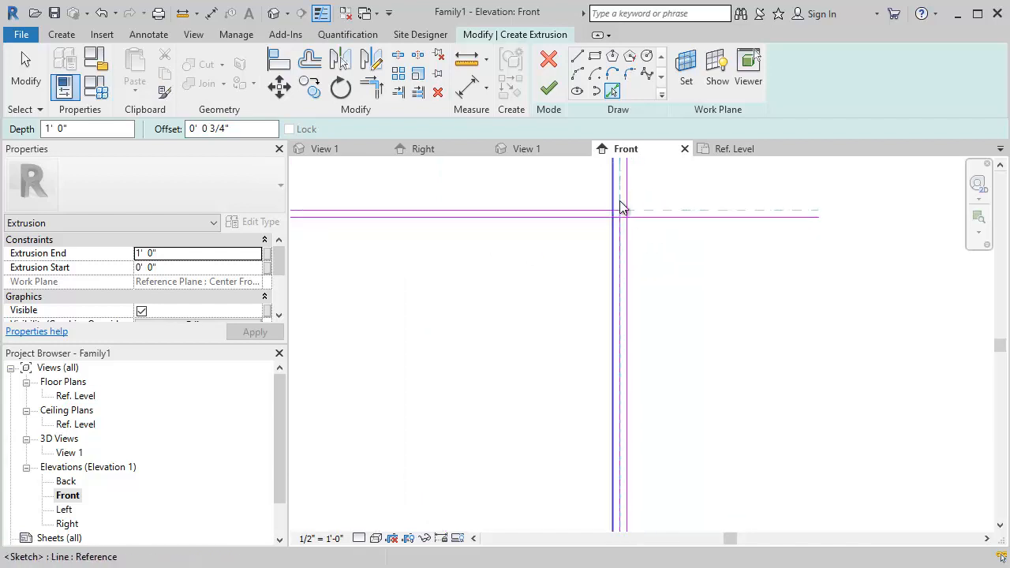
pyautogui.scroll(-1, 635, 280)
pyautogui.scroll(-2, 629, 286)
pyautogui.moveTo(620, 303); pyautogui.dragTo(624, 171, button='middle')
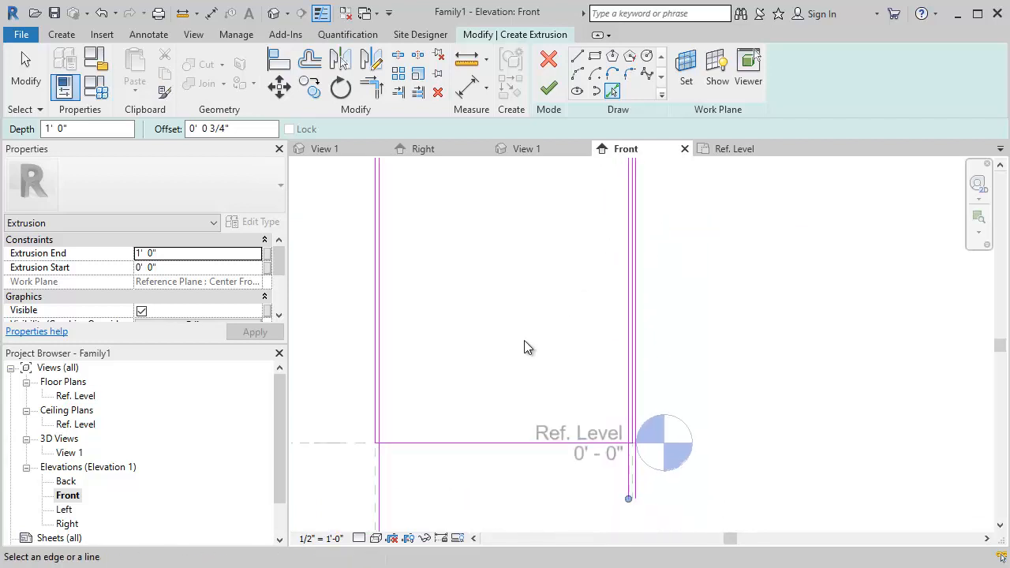
pyautogui.click(351, 444)
pyautogui.press('Escape')
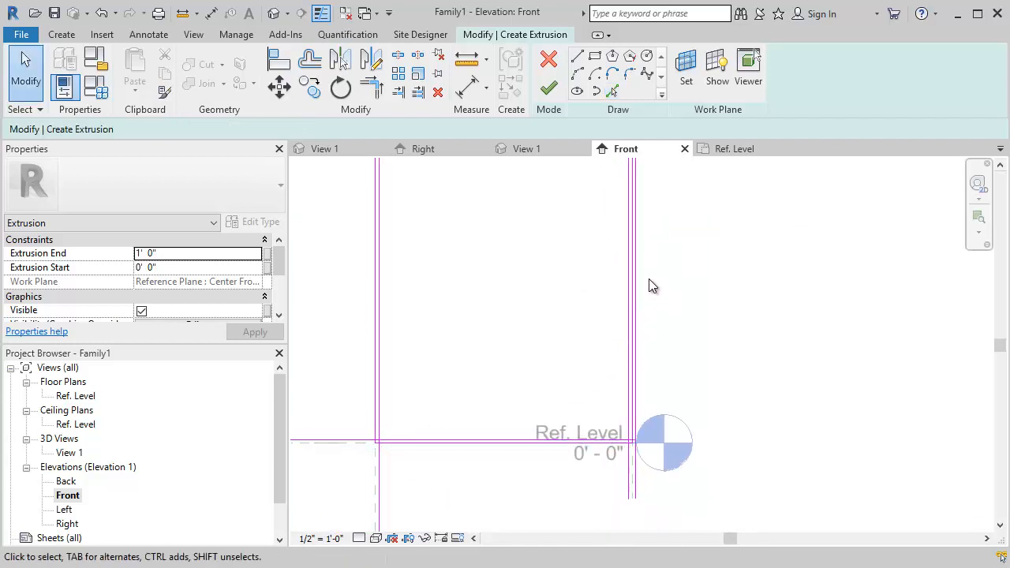
# Step: Delete the surplus offset line lying outside the ShelfWidth plane
pyautogui.scroll(2, 639, 282)
pyautogui.click(667, 282)
pyautogui.press('Delete')
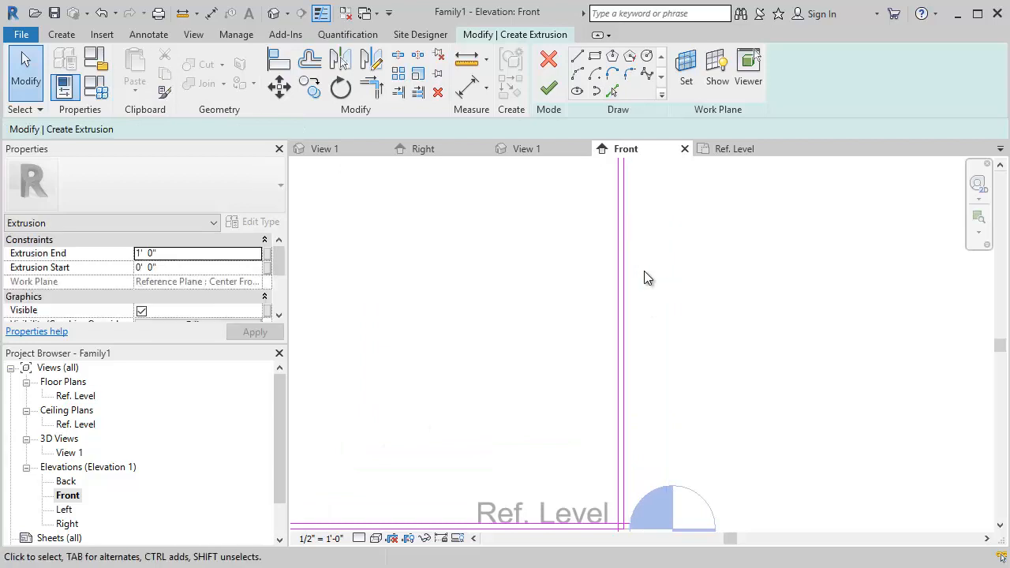
# Step: Trim the four offset lines at their corners into a closed inner rectangle for the shelf frame
pyautogui.scroll(-2, 665, 274)
pyautogui.moveTo(720, 296)
pyautogui.mouseDown(button='middle')
pyautogui.moveTo(658, 462)
pyautogui.moveTo(705, 390)
pyautogui.mouseUp(button='middle')
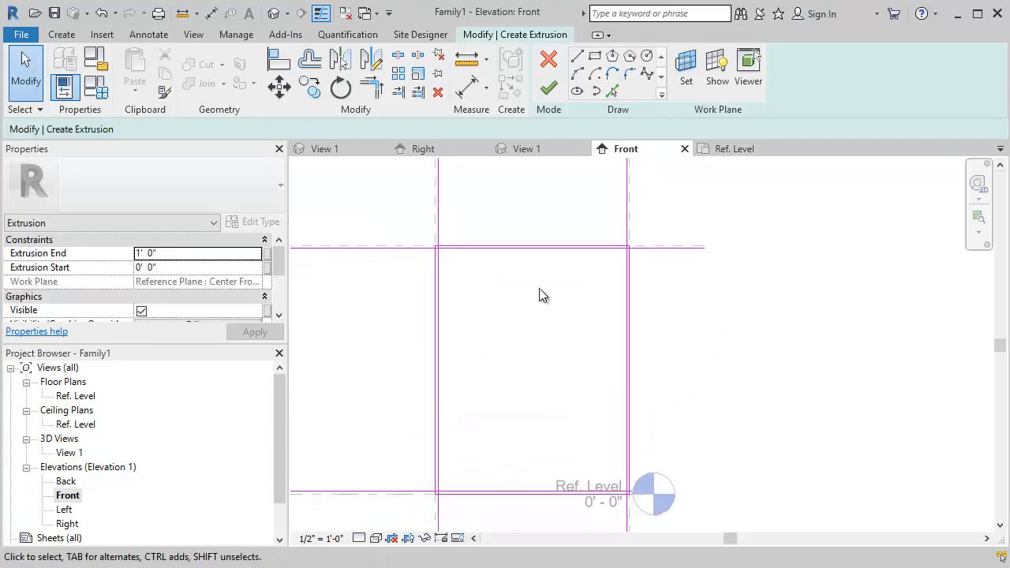
pyautogui.click(377, 93)
pyautogui.click(439, 265)
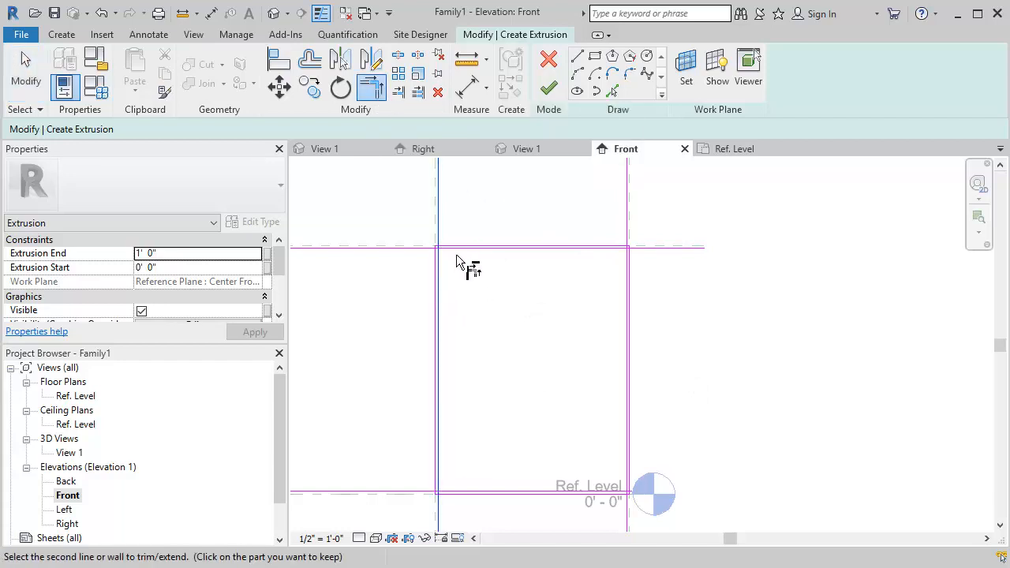
pyautogui.click(597, 249)
pyautogui.click(625, 263)
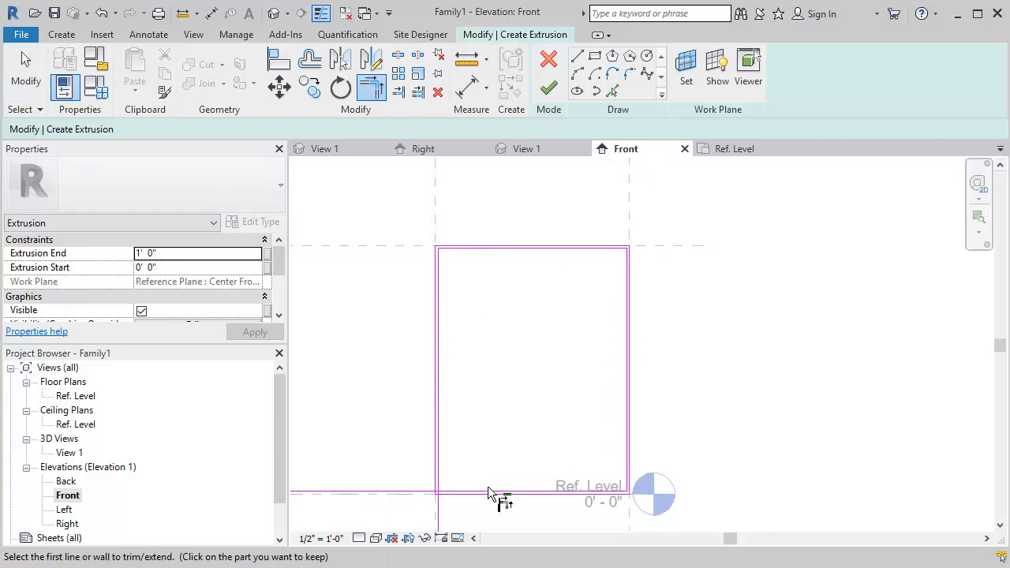
pyautogui.click(460, 490)
pyautogui.click(439, 464)
pyautogui.press('Escape')
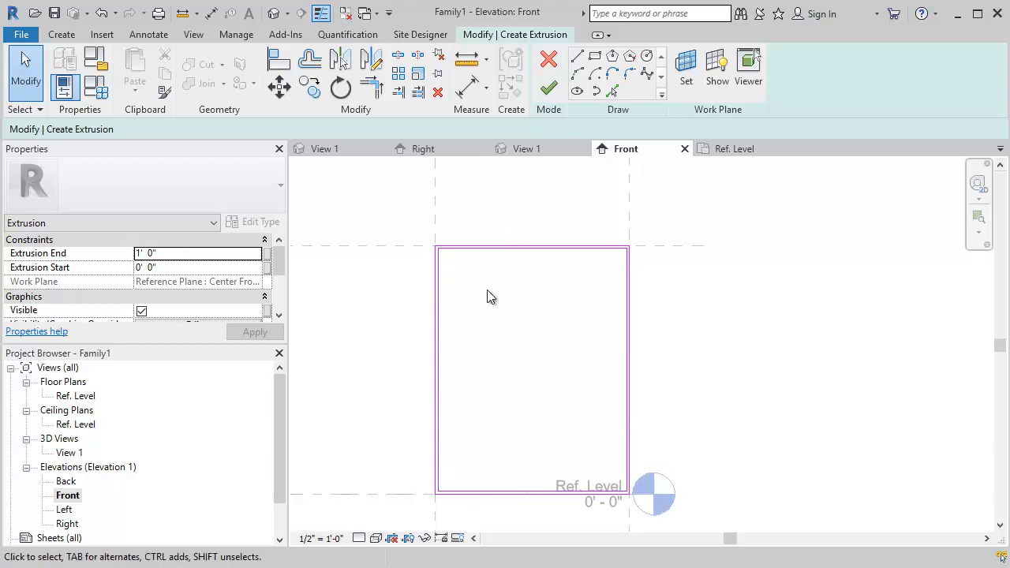
# Step: Set the inner bottom sketch line 4" above Ref. Level and finish the shelf frame extrusion
pyautogui.scroll(3, 491, 503)
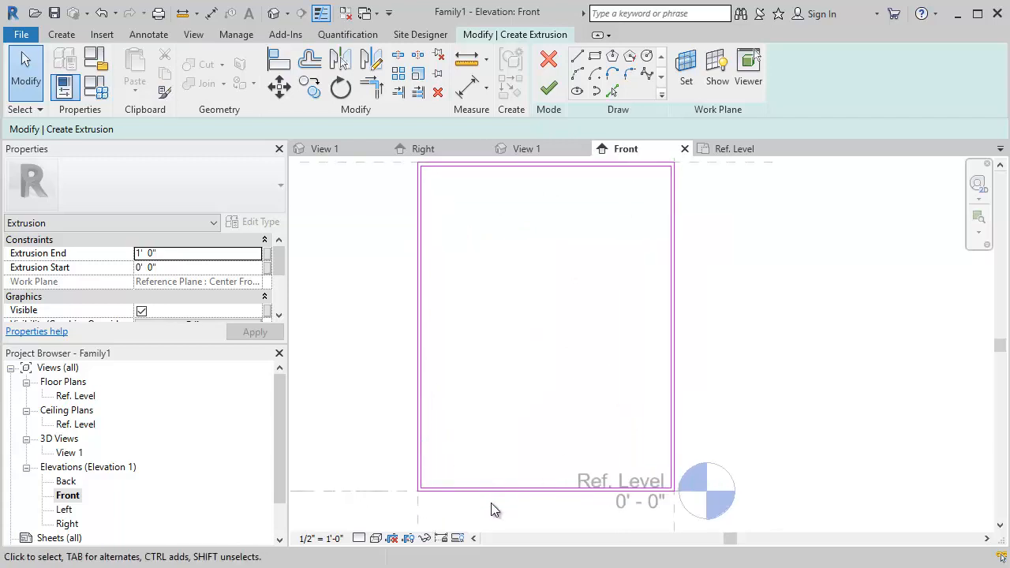
pyautogui.scroll(2, 492, 505)
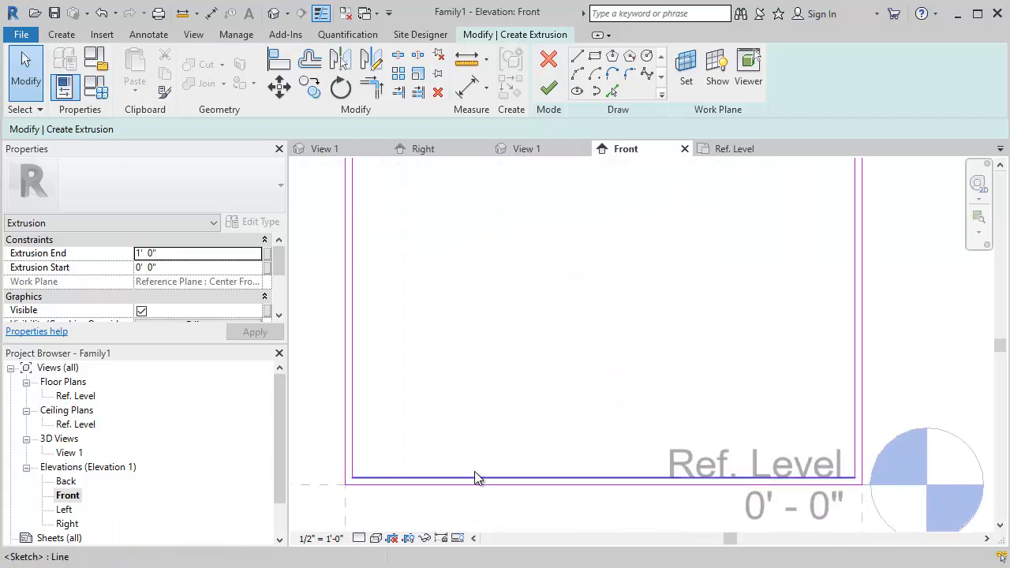
pyautogui.click(443, 478)
pyautogui.scroll(-3, 581, 421)
pyautogui.moveTo(584, 416); pyautogui.dragTo(598, 381, button='middle')
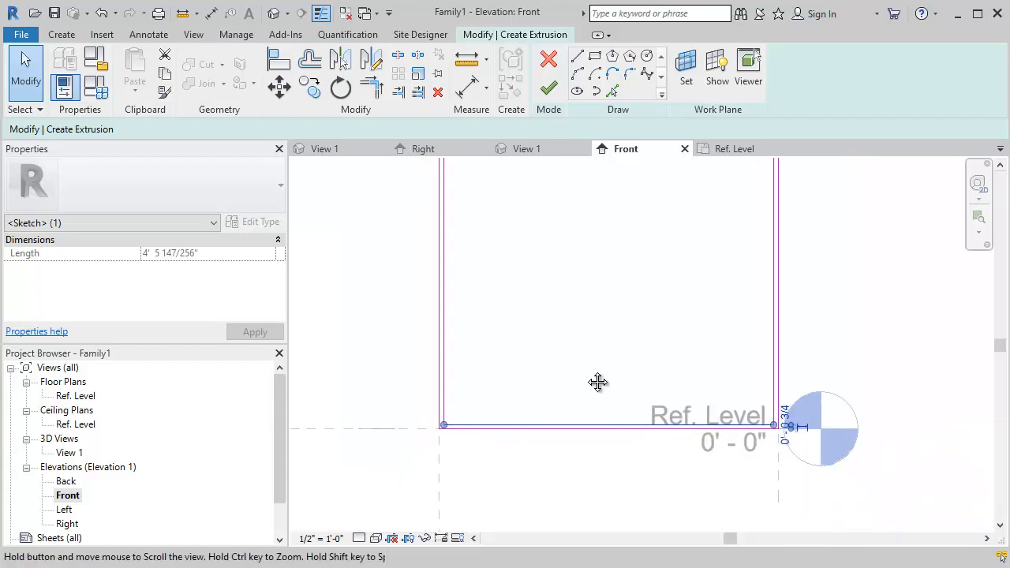
pyautogui.scroll(2, 694, 419)
pyautogui.scroll(2, 754, 421)
pyautogui.click(853, 425)
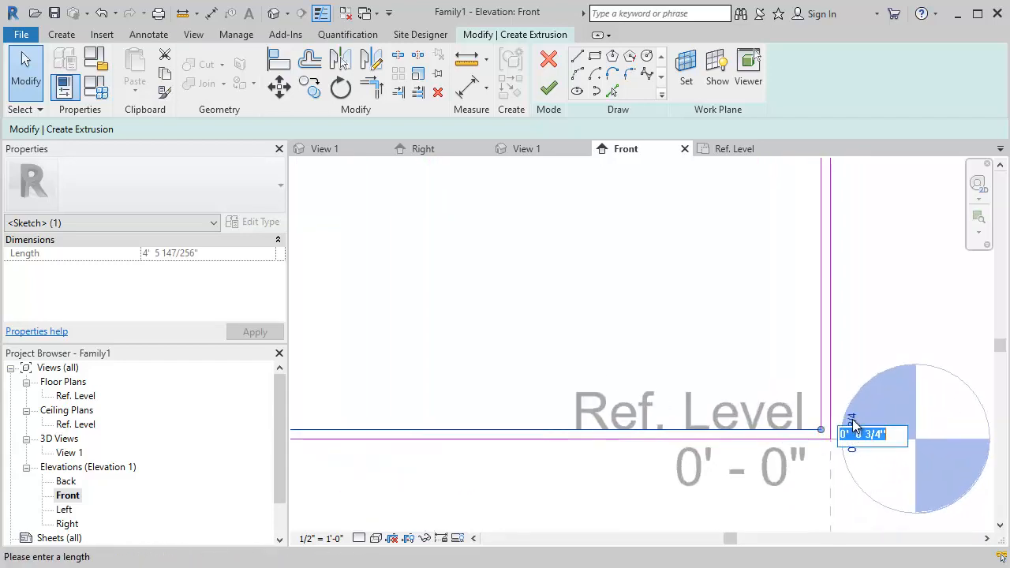
pyautogui.write('4"')
pyautogui.press('Return')
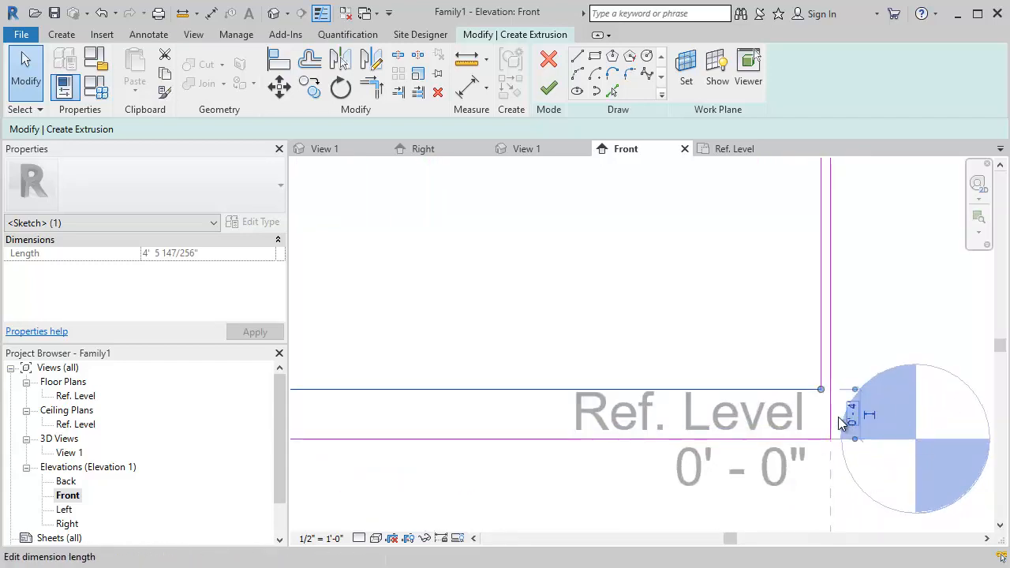
pyautogui.press('Escape')
pyautogui.scroll(-5, 798, 318)
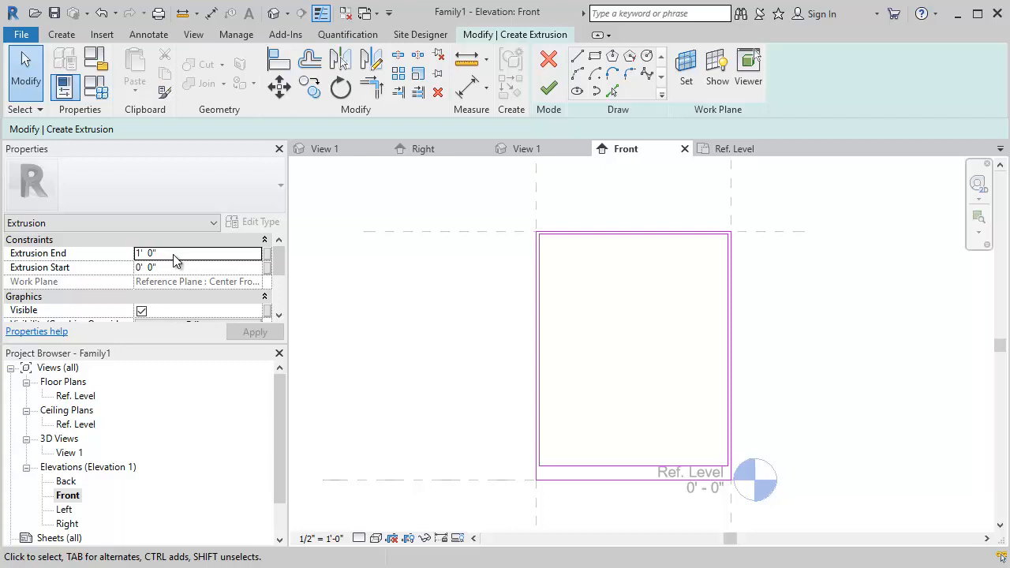
pyautogui.click(549, 92)
pyautogui.click(822, 304)
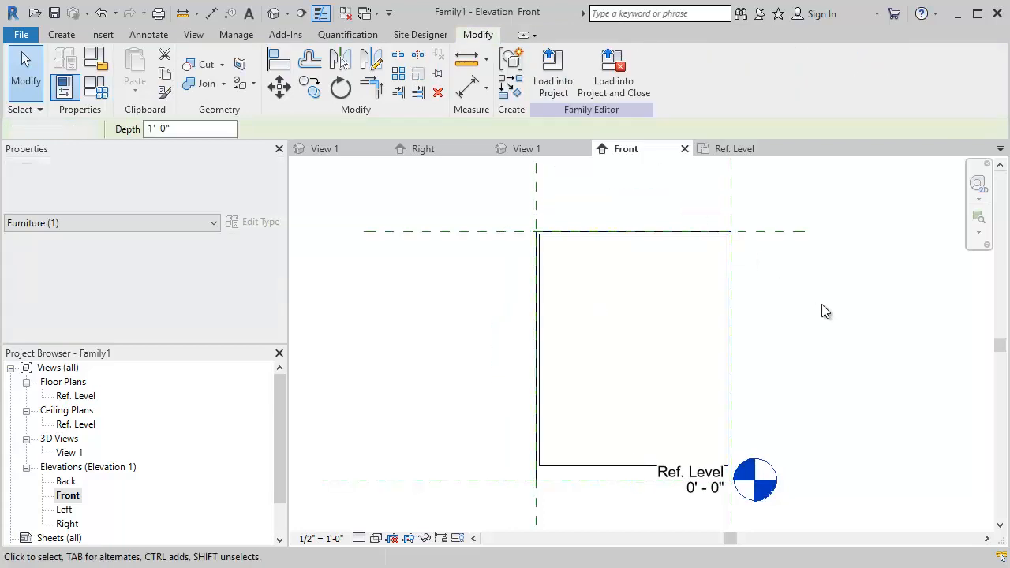
# Step: Show the frame at an angle in 3D View 1 and switch its visual style to Hidden Line
pyautogui.doubleClick(69, 453)
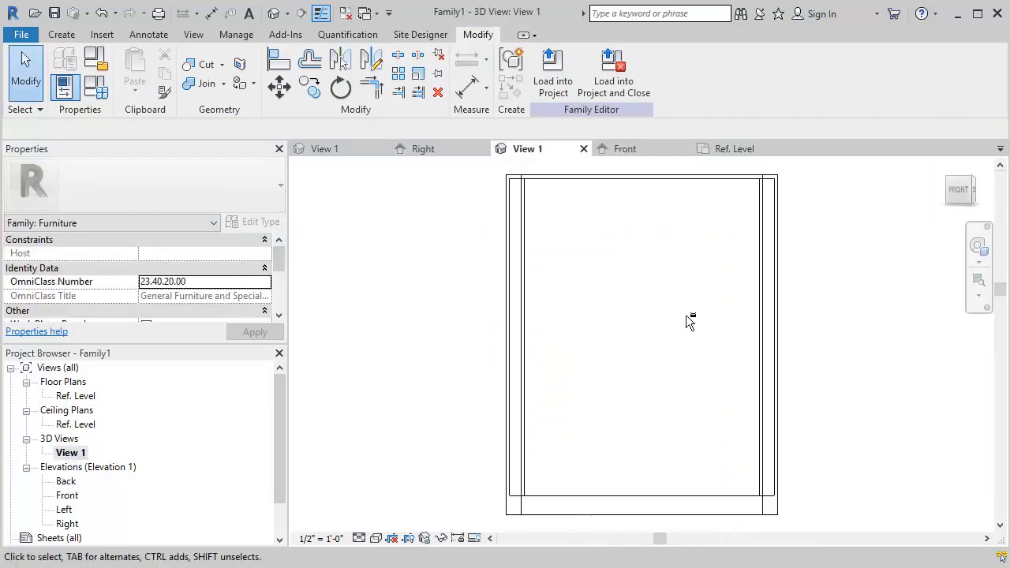
pyautogui.keyDown('shift'); pyautogui.moveTo(696, 310); pyautogui.dragTo(608, 387, button='middle'); pyautogui.keyUp('shift')
pyautogui.scroll(-3, 658, 399)
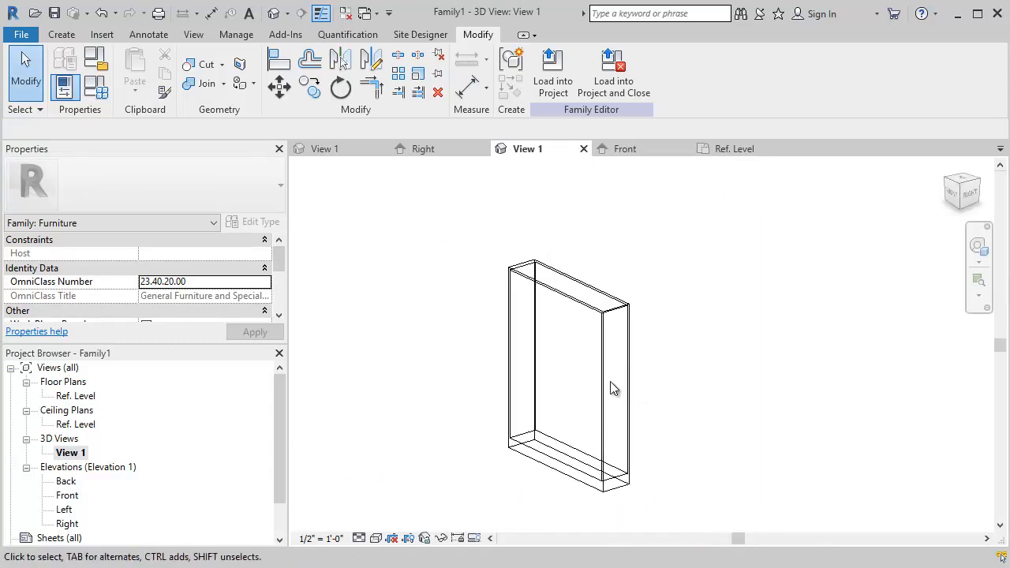
pyautogui.click(376, 538)
pyautogui.click(517, 456)
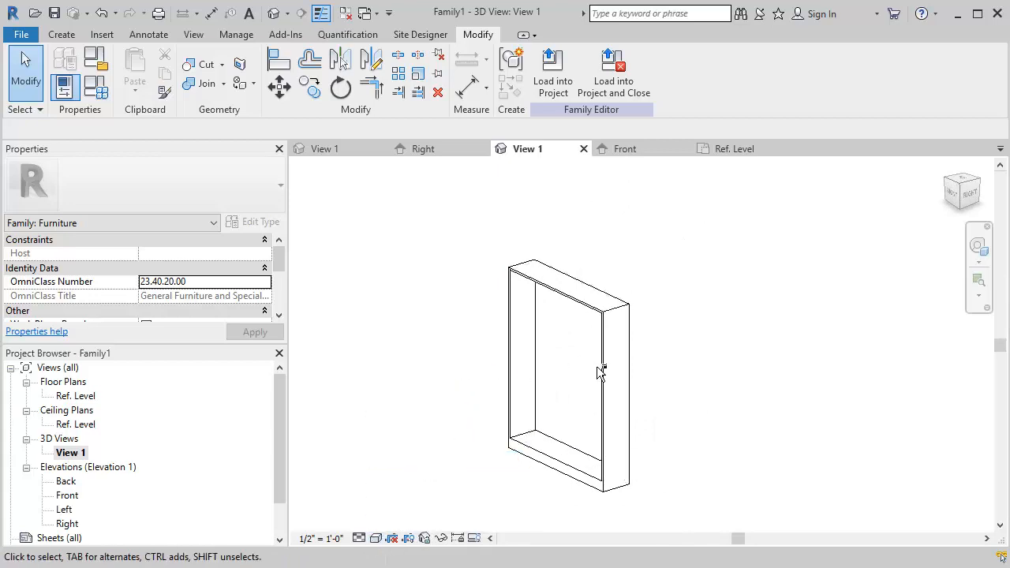
pyautogui.keyDown('shift'); pyautogui.moveTo(600, 372); pyautogui.dragTo(637, 361, button='middle'); pyautogui.keyUp('shift')
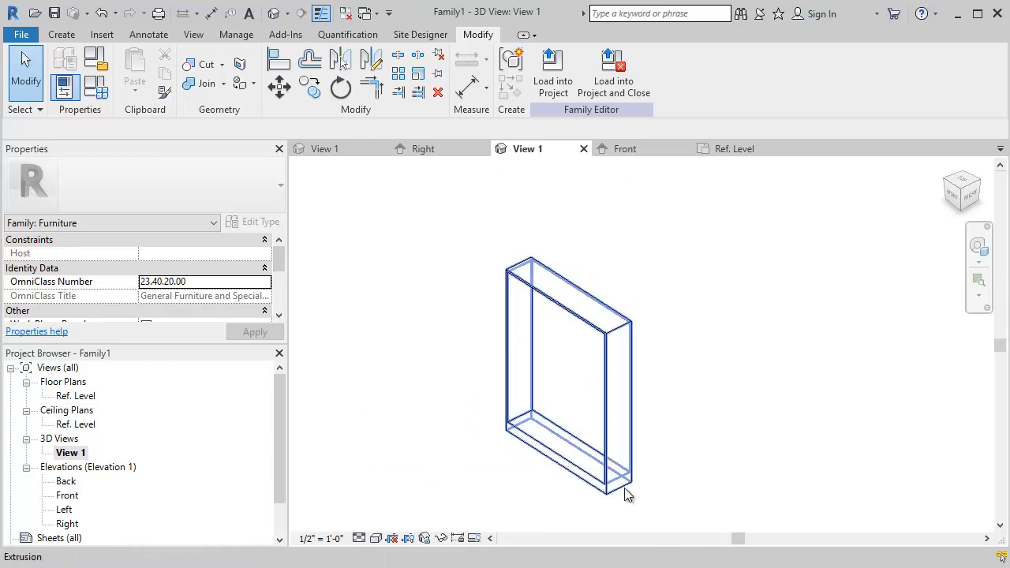
pyautogui.scroll(1, 576, 487)
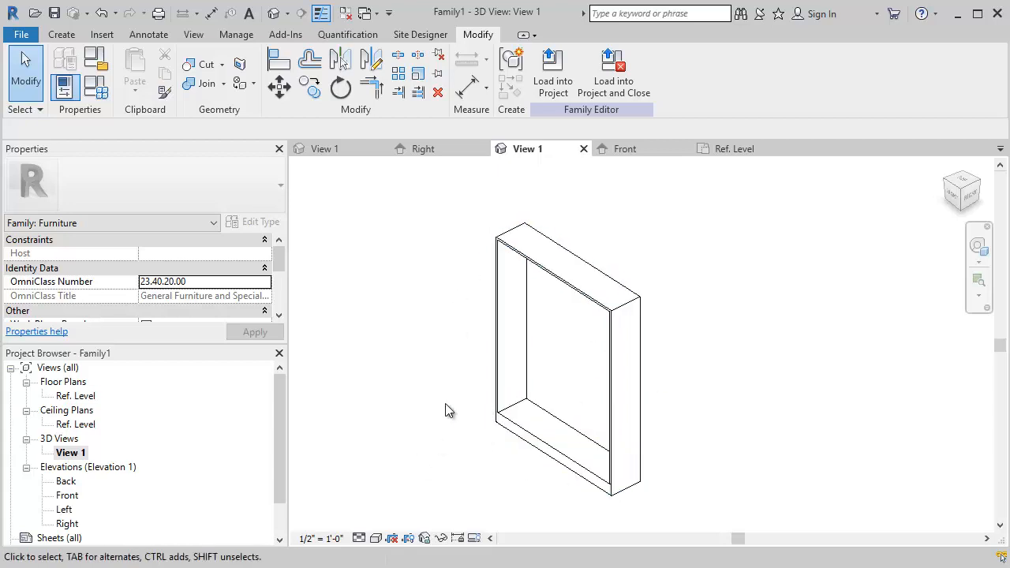
# Step: In the Ref. Level plan, stretch the extrusion's free face to the upper depth reference plane, lock it there, and return to 3D View 1
pyautogui.doubleClick(77, 396)
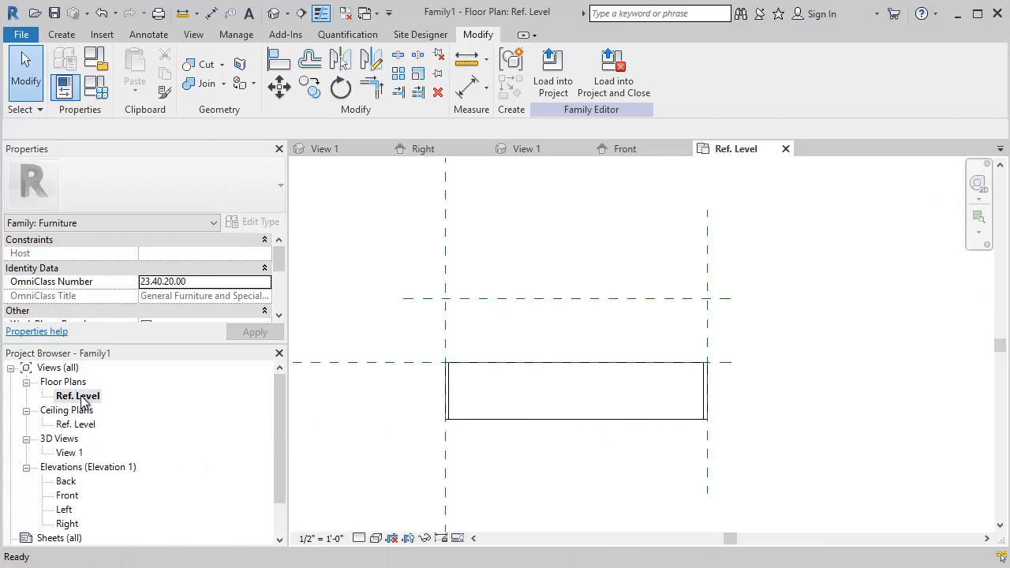
pyautogui.click(611, 421)
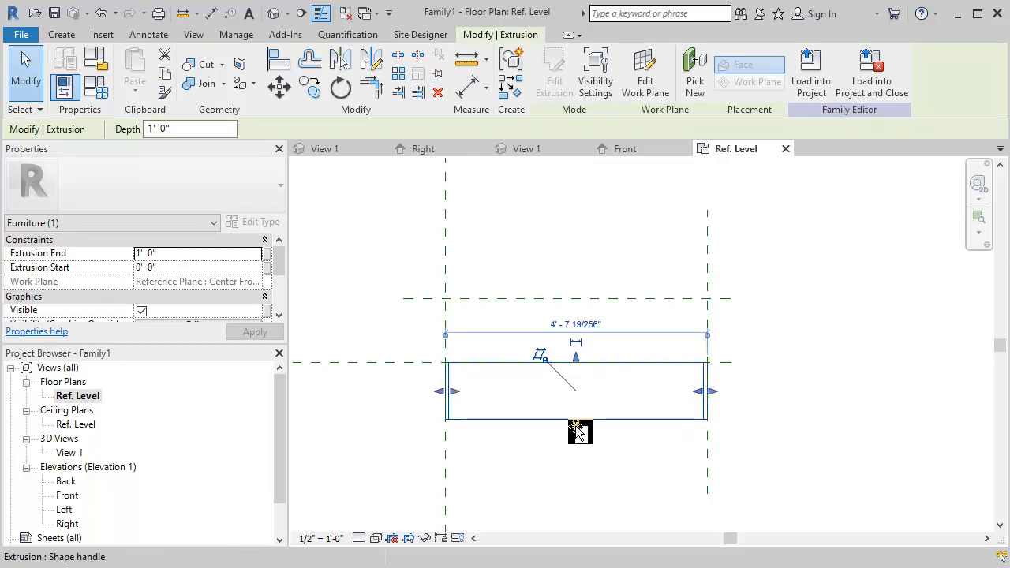
pyautogui.moveTo(577, 428); pyautogui.dragTo(568, 302)
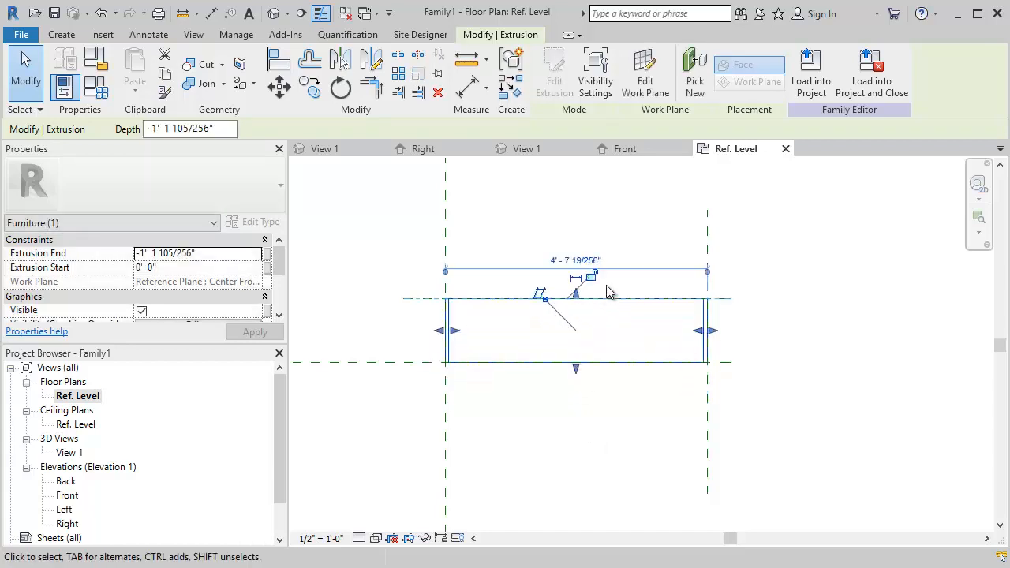
pyautogui.click(593, 276)
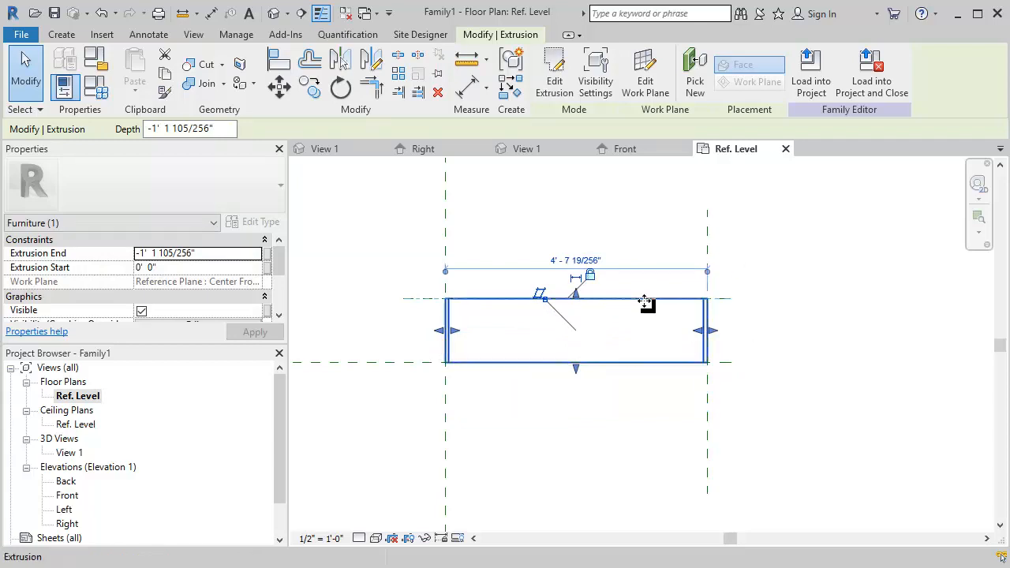
pyautogui.click(834, 325)
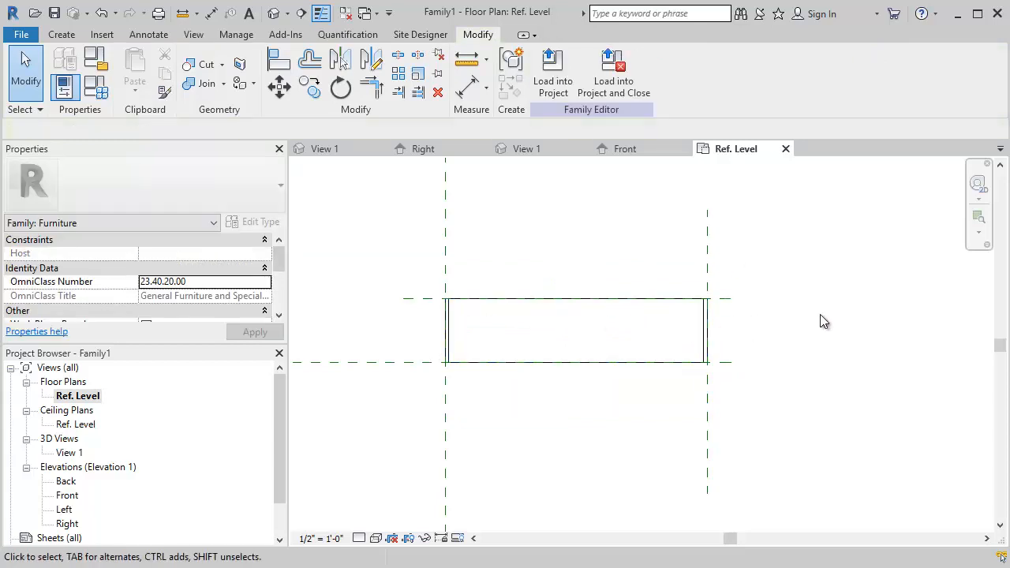
pyautogui.click(523, 148)
pyautogui.moveTo(607, 430); pyautogui.dragTo(570, 379, button='middle')
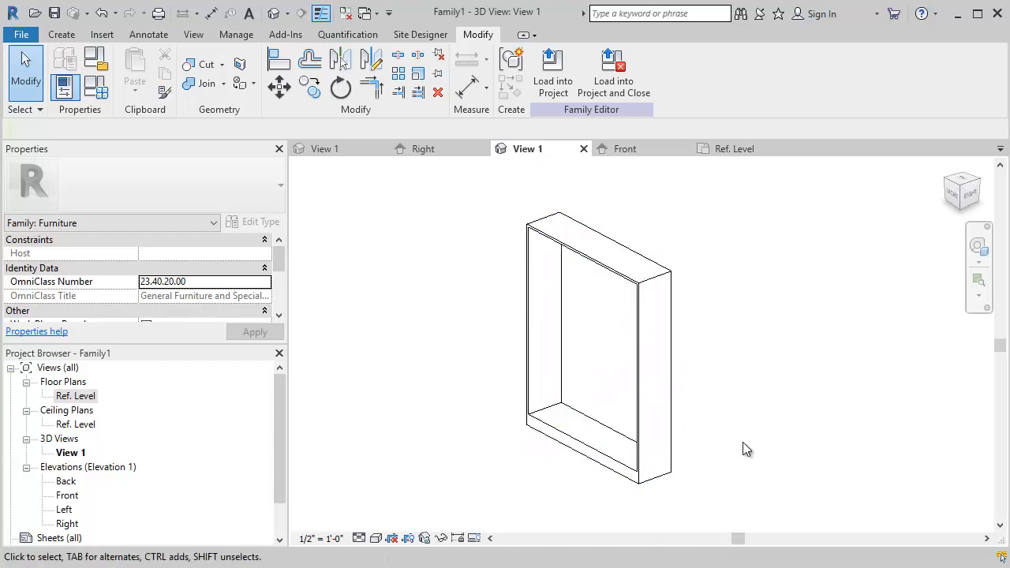